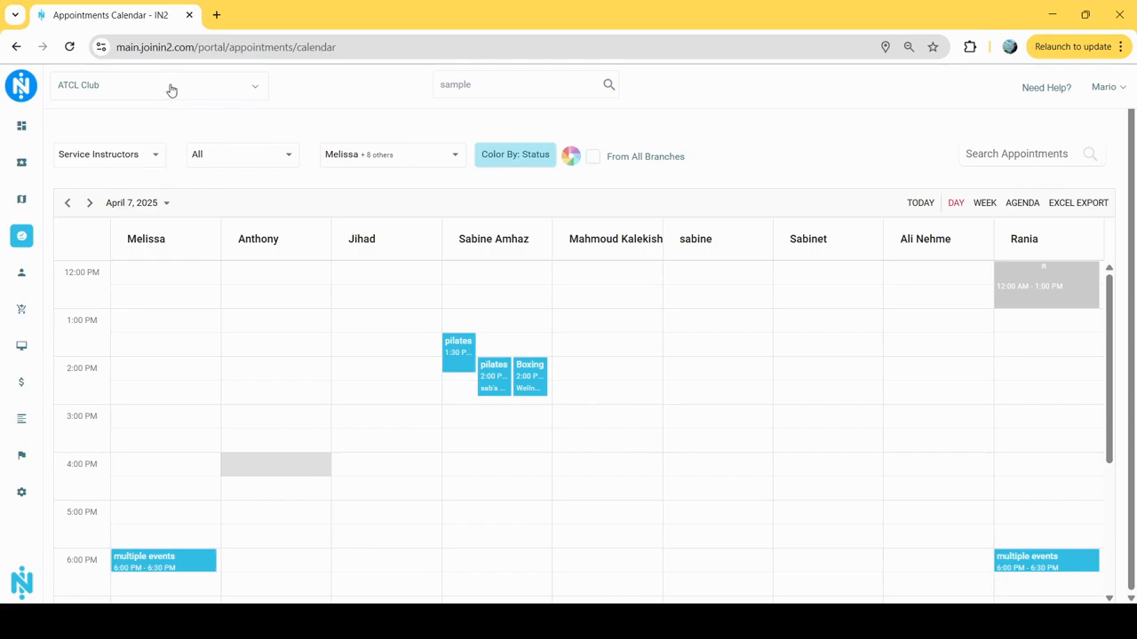
Review the available branches, instructor types and services offered by the calendar's filters without changing the selections.
left_click(172, 89)
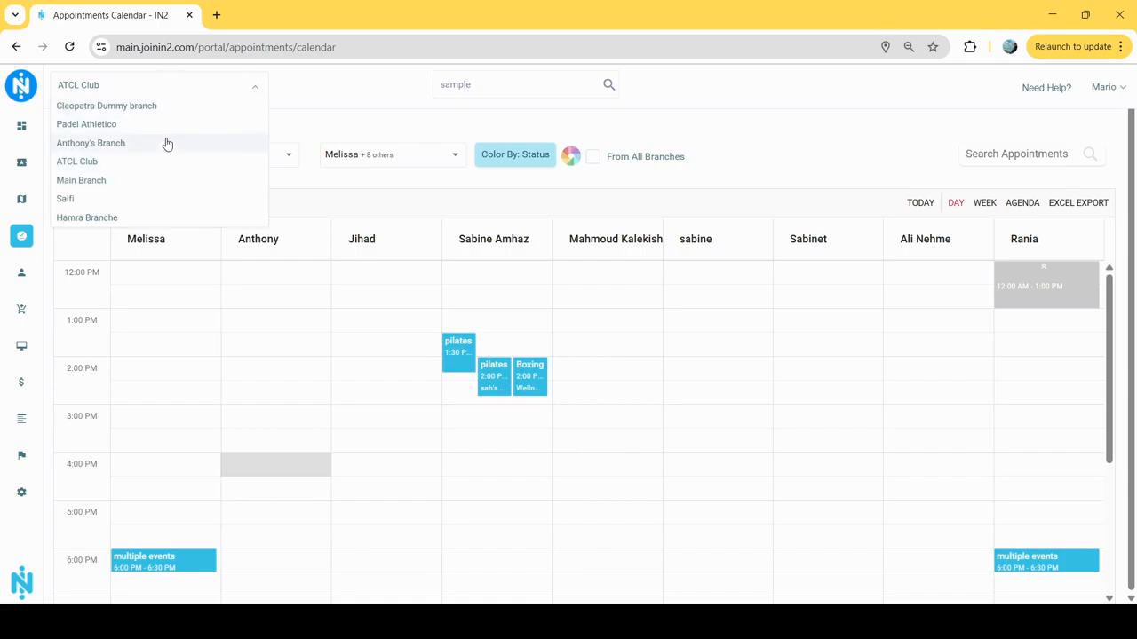
left_click(312, 132)
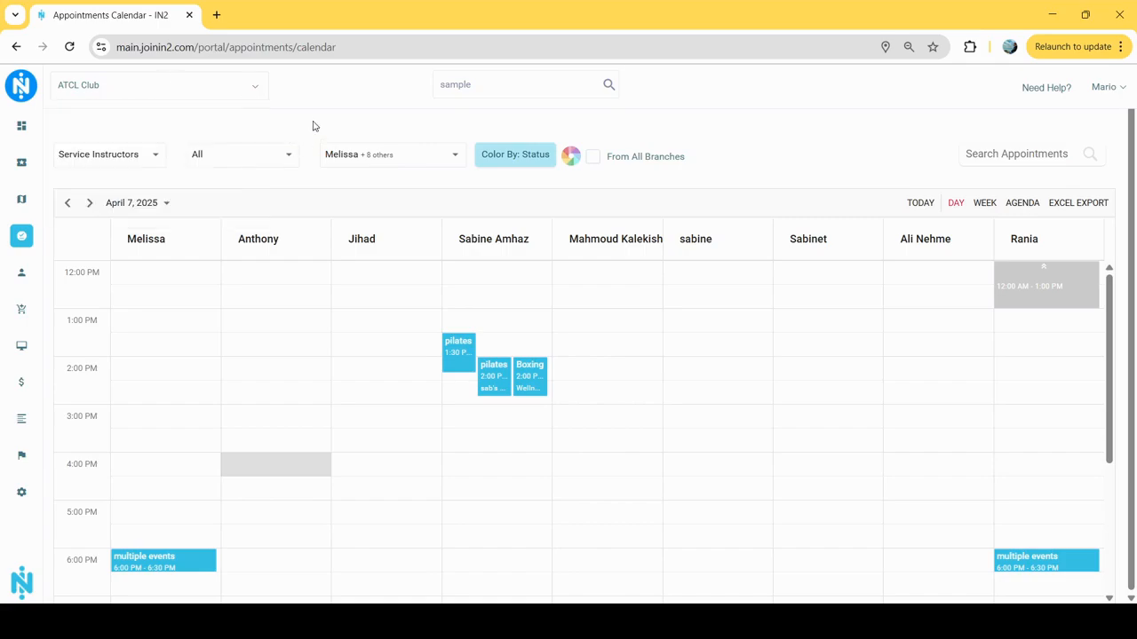
left_click(155, 154)
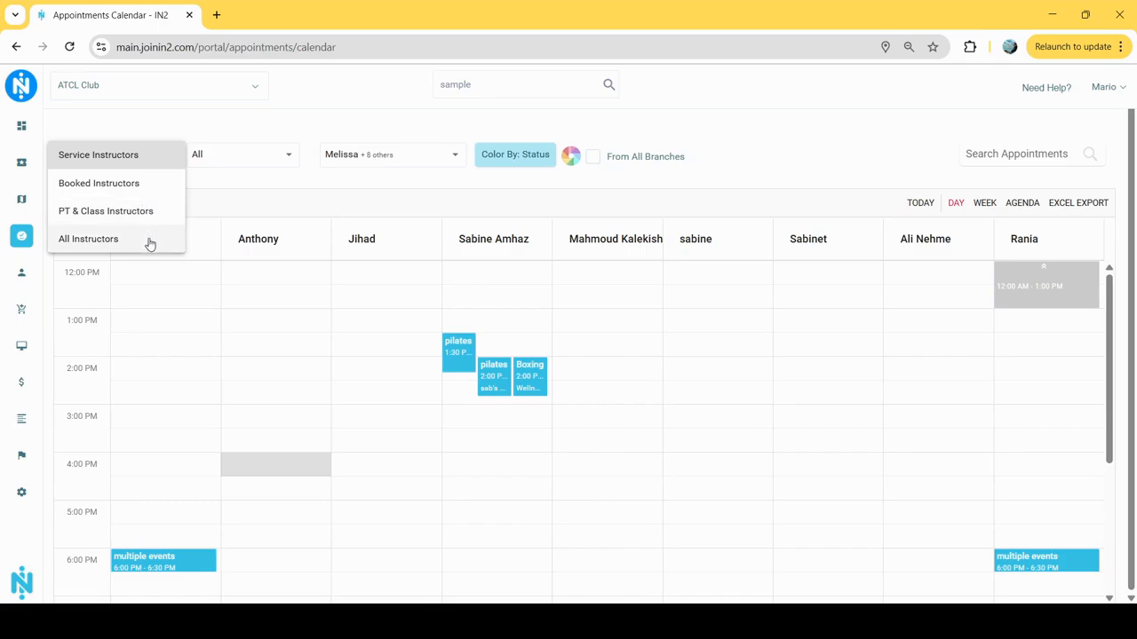
left_click(227, 194)
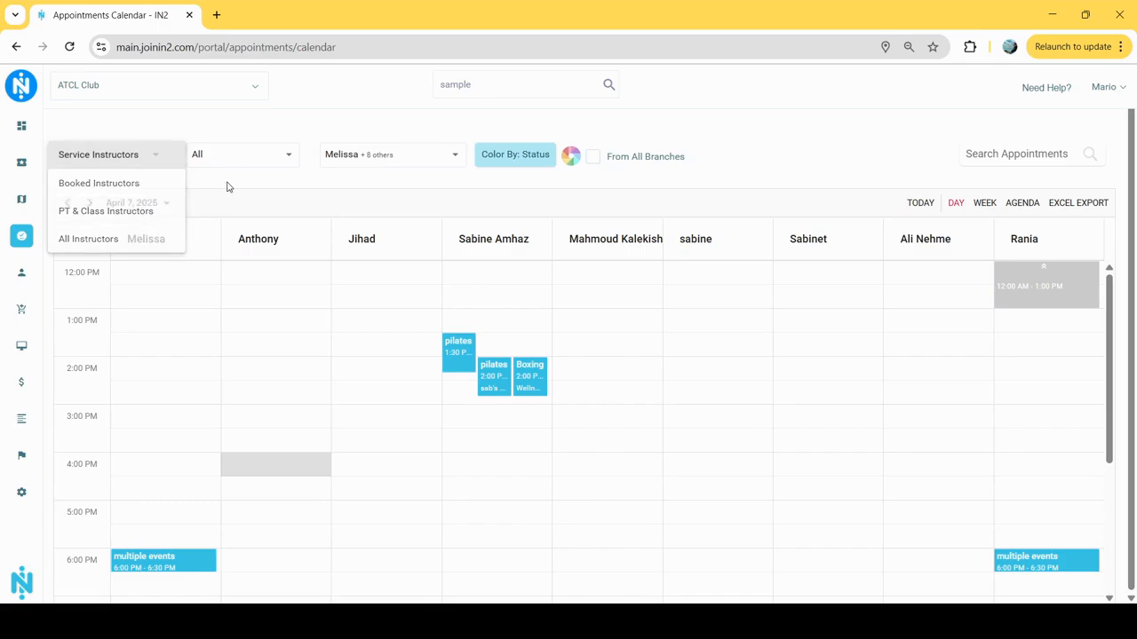
left_click(257, 154)
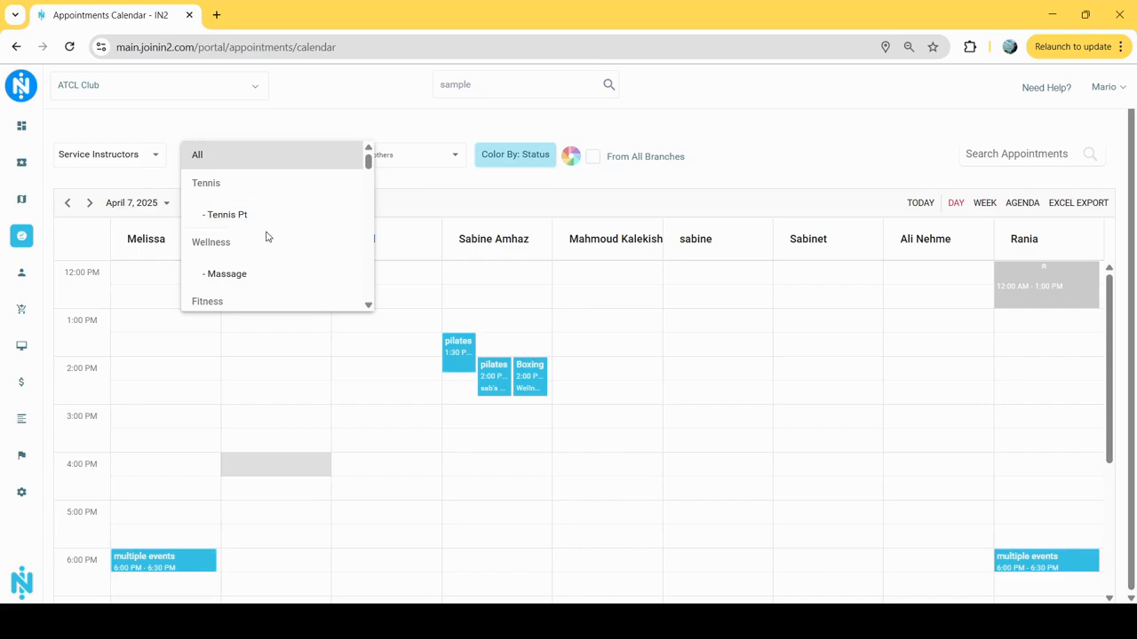
scroll(267, 236, "down", 3)
left_click(360, 133)
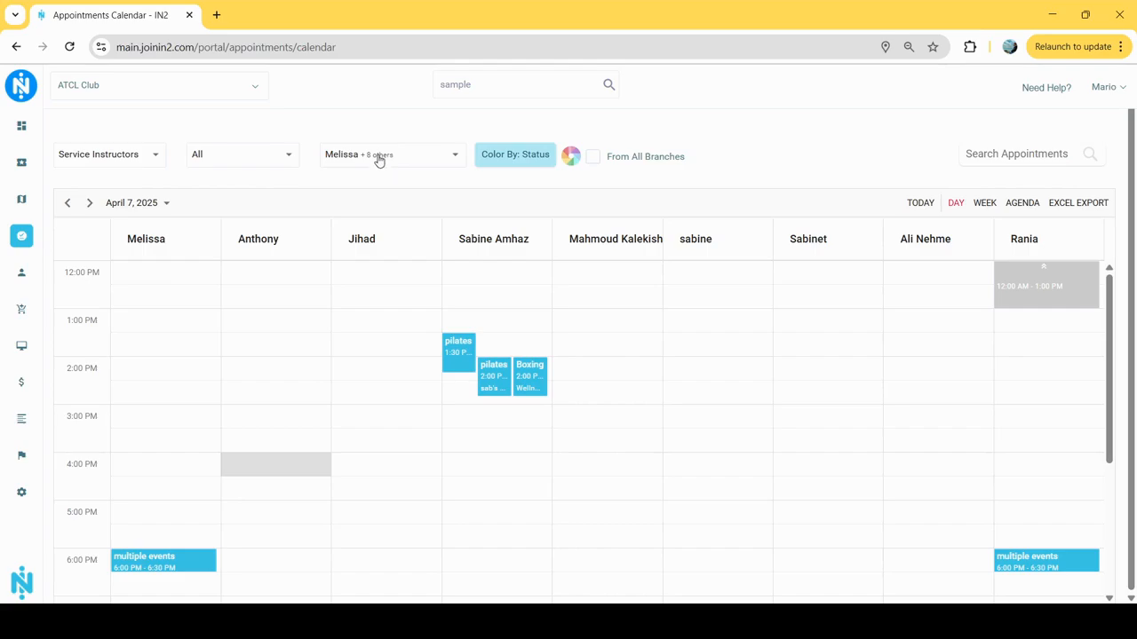
Review the instructors included in the calendar and the Status, Trainers and Service color-by options.
left_click(379, 160)
scroll(381, 205, "down", 3)
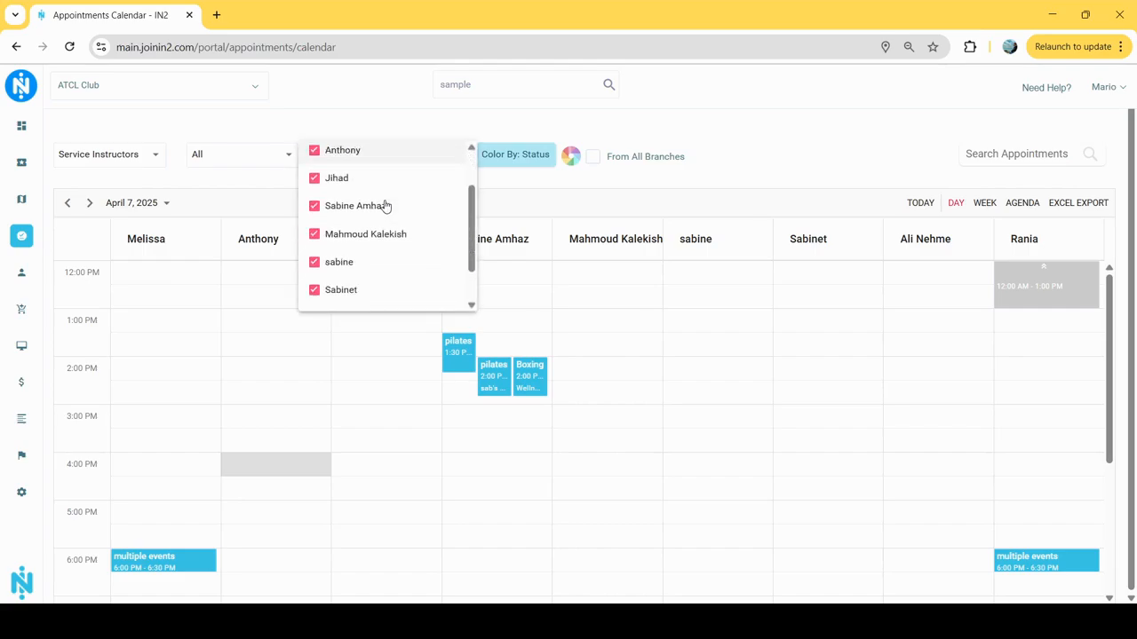
scroll(351, 280, "up", 3)
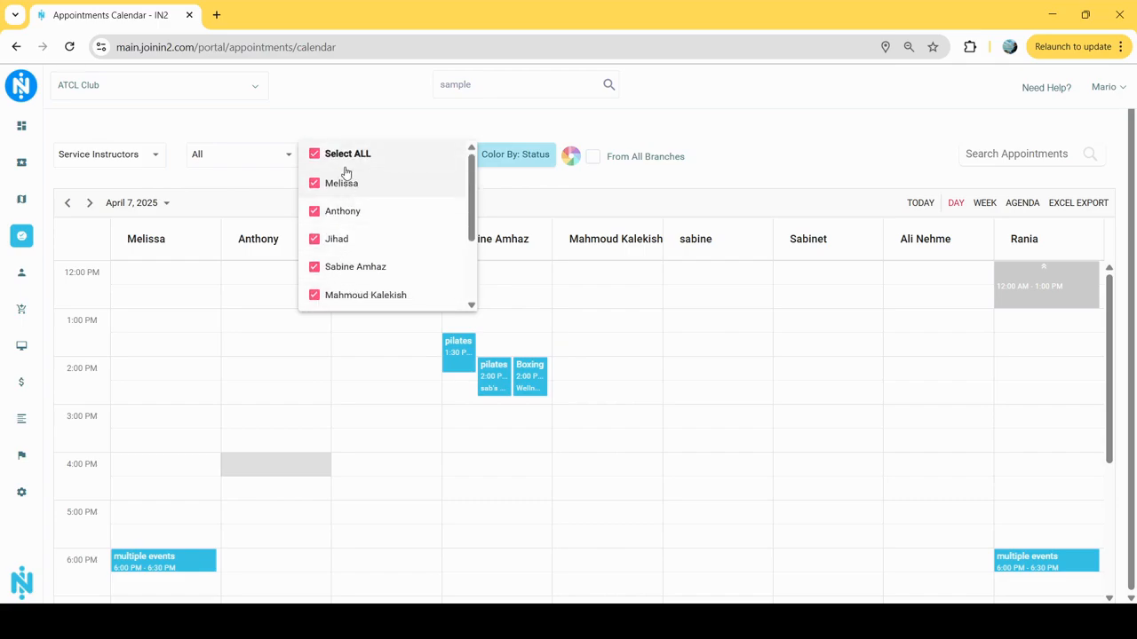
left_click(475, 113)
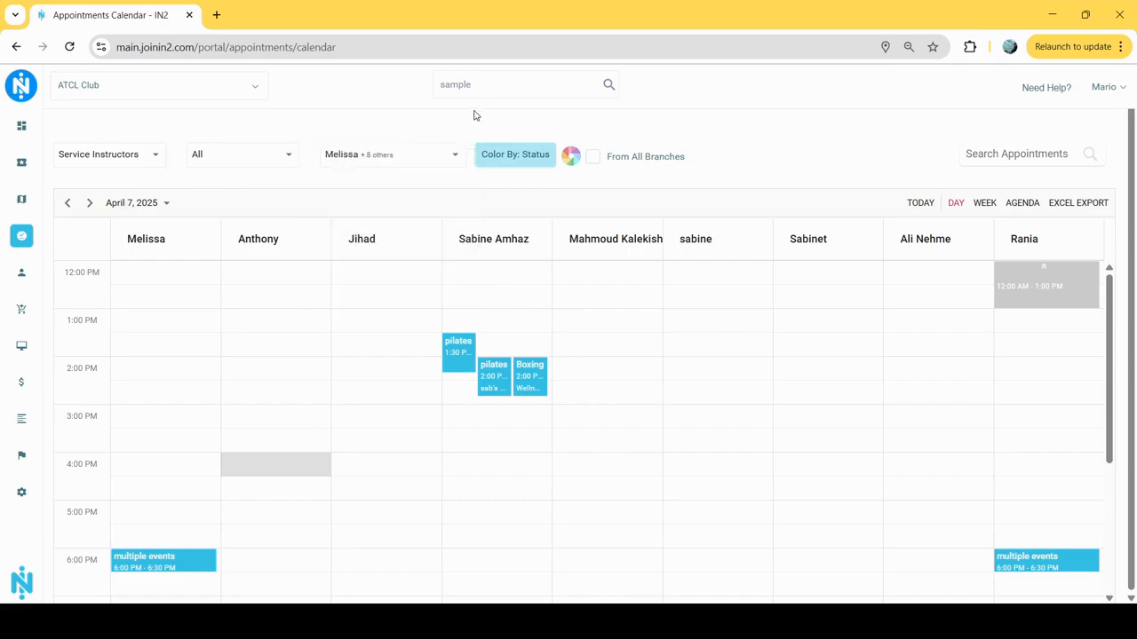
left_click(509, 154)
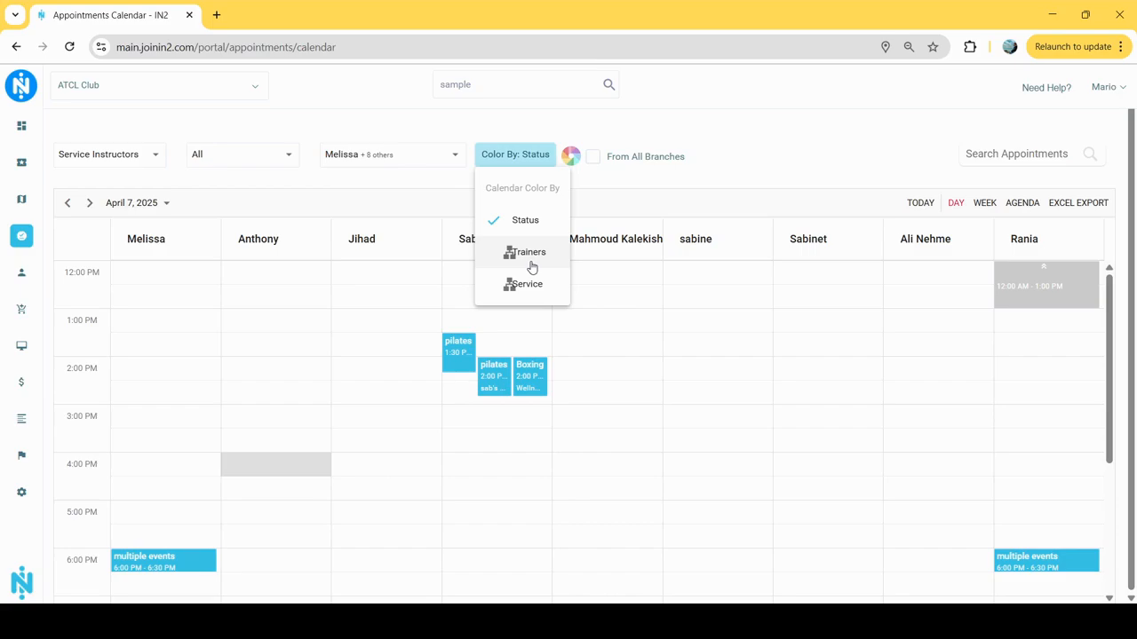
left_click(594, 139)
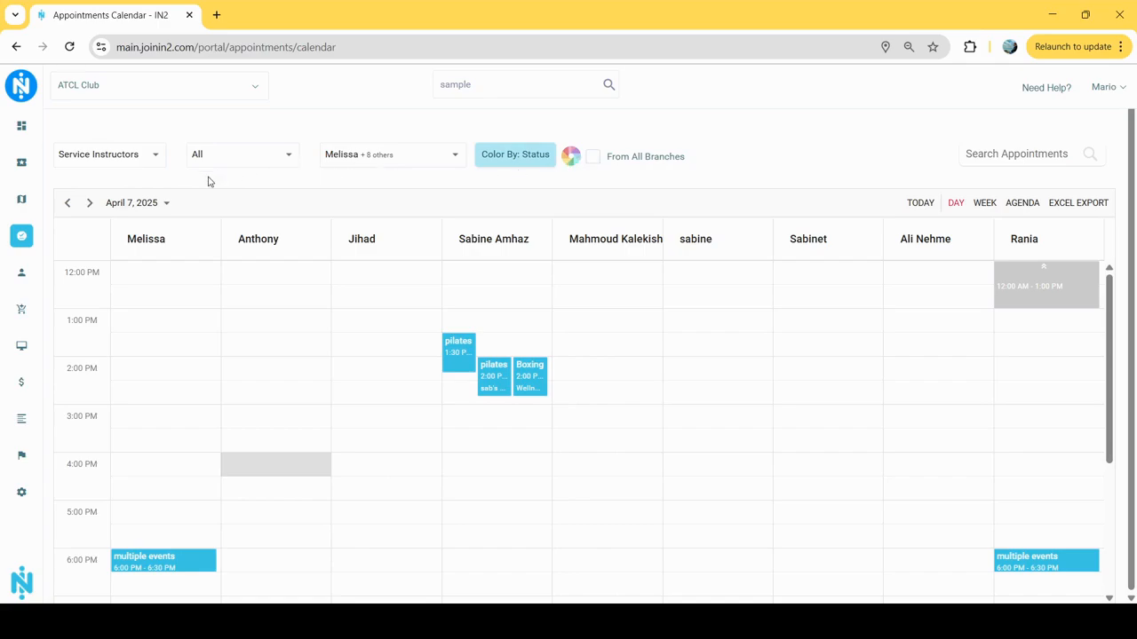
Check the calendar's date picker and preview the appointments in Week and Agenda views, returning to Day view.
left_click(140, 210)
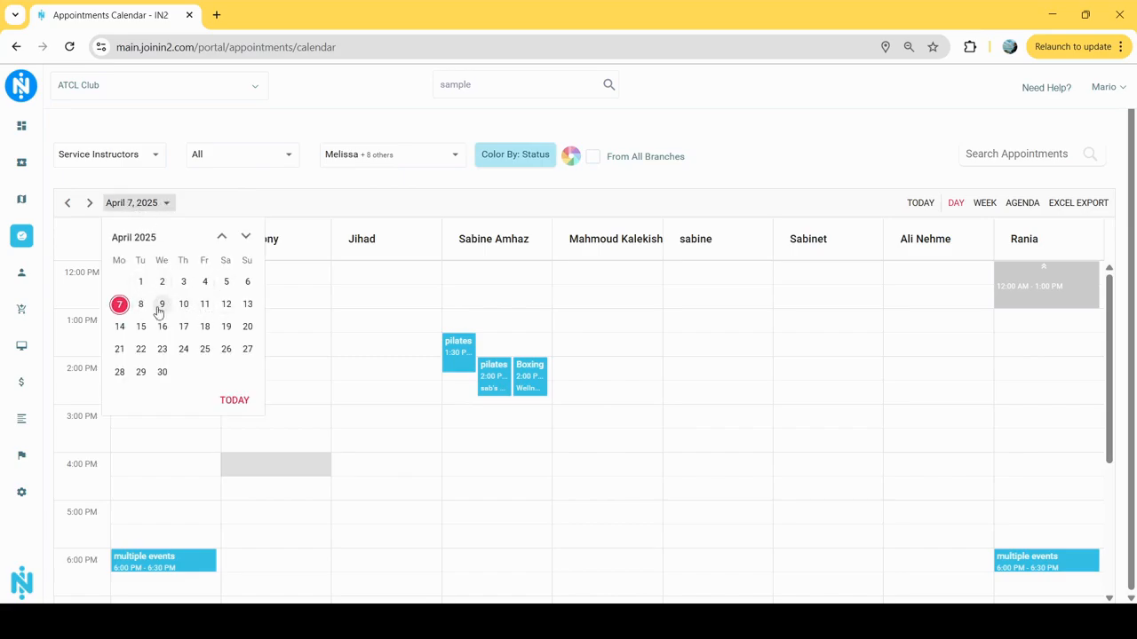
left_click(314, 187)
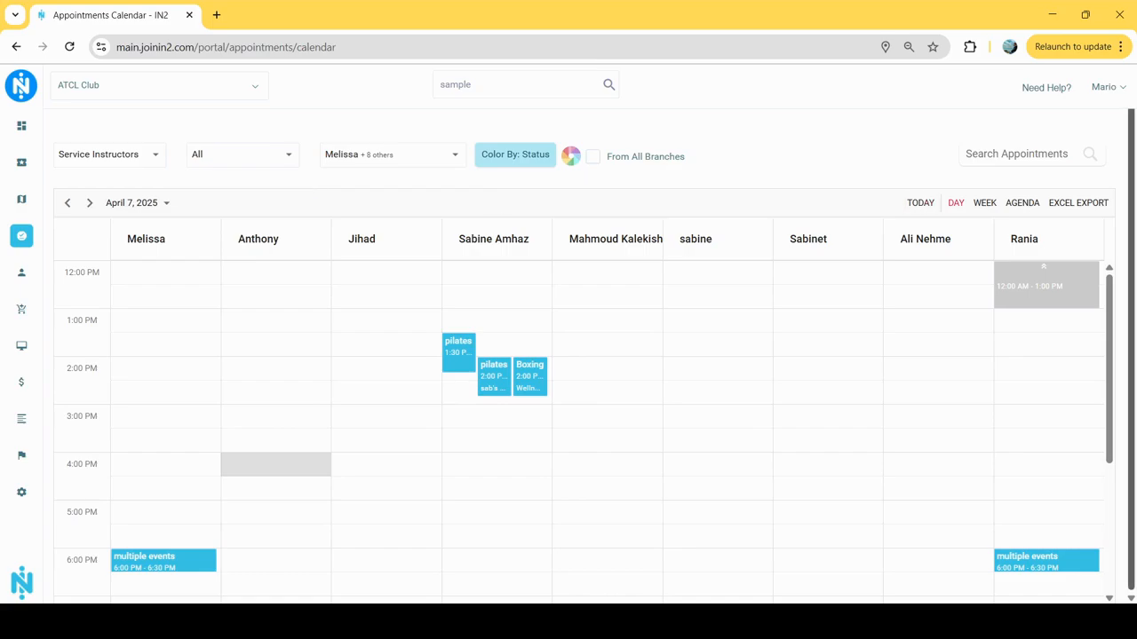
left_click(982, 204)
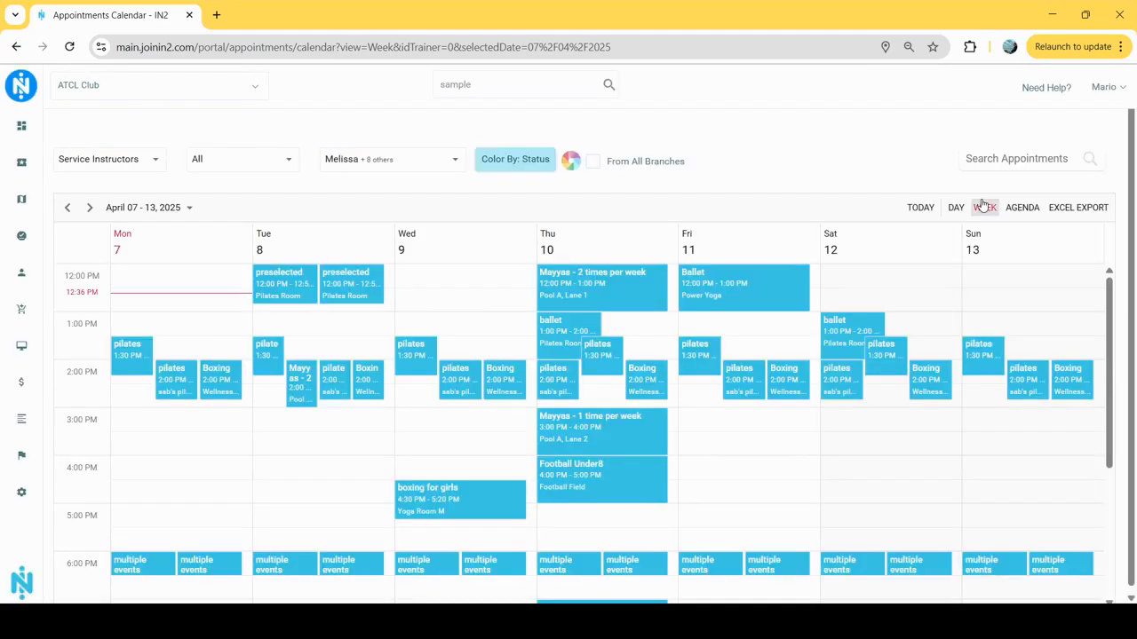
left_click(1014, 209)
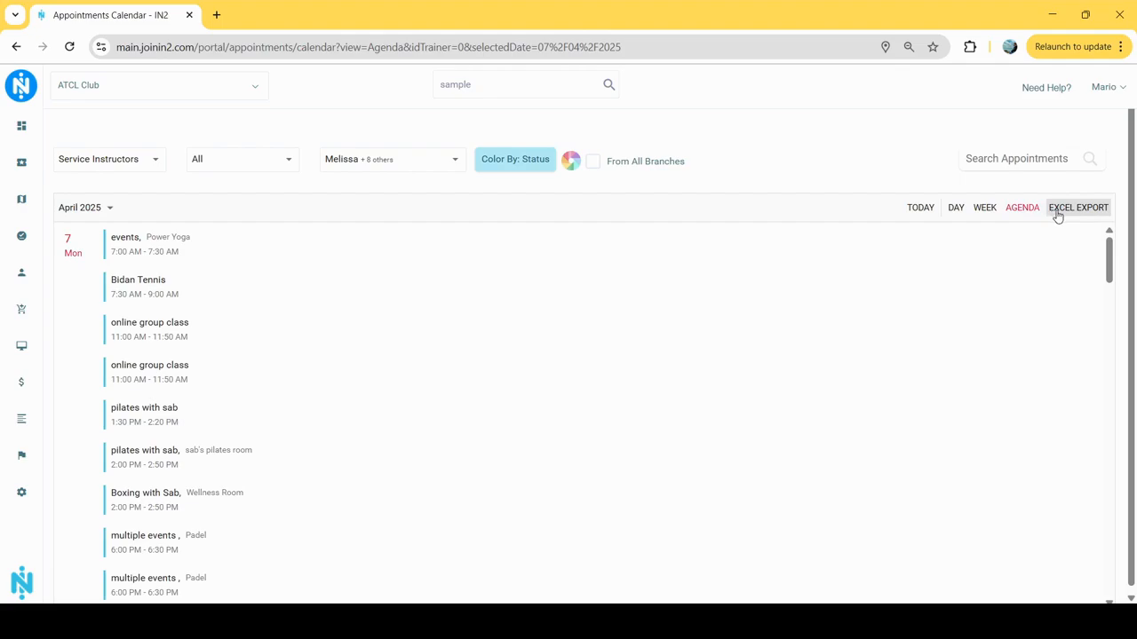
left_click(956, 211)
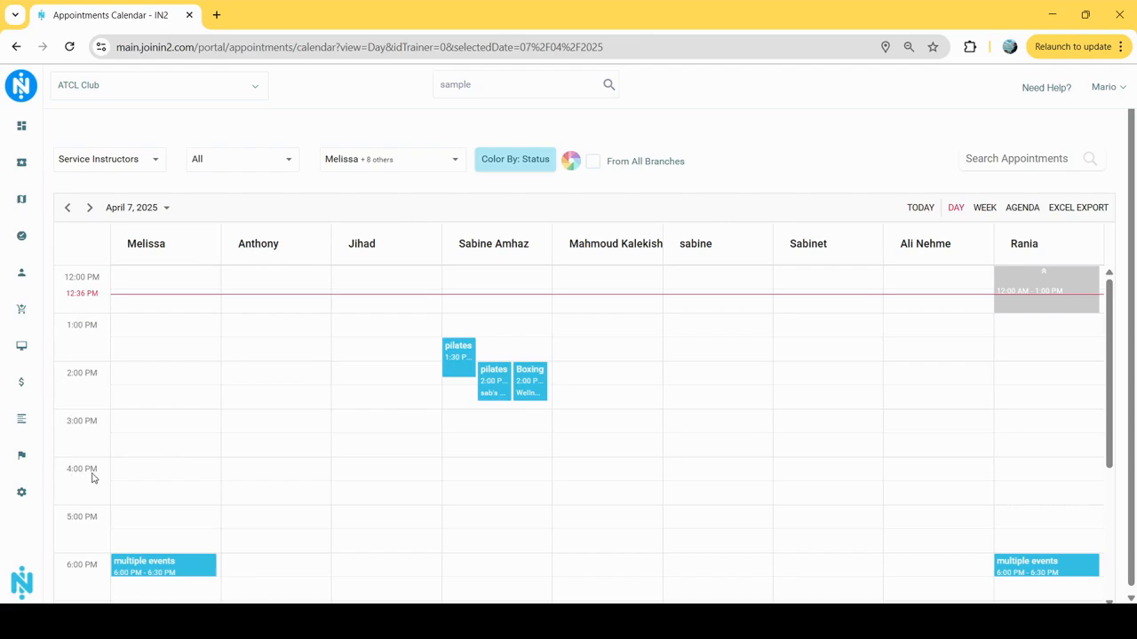
Start a 4:00 PM private session in the second instructor's column, assign Sample Client and check the available services.
left_click(256, 473)
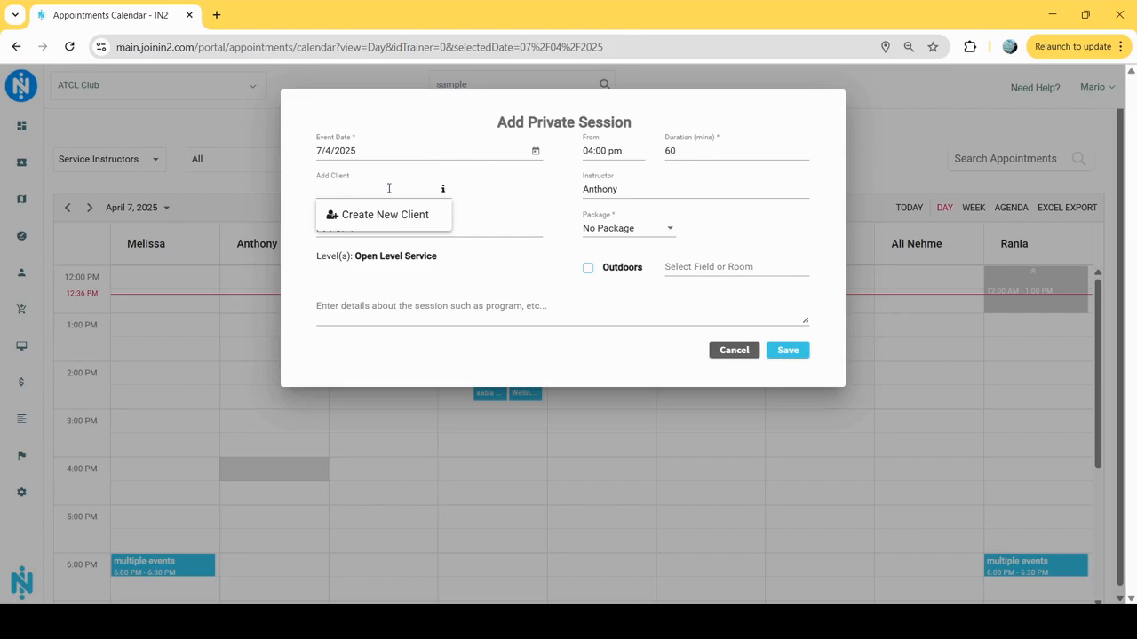
type("sample")
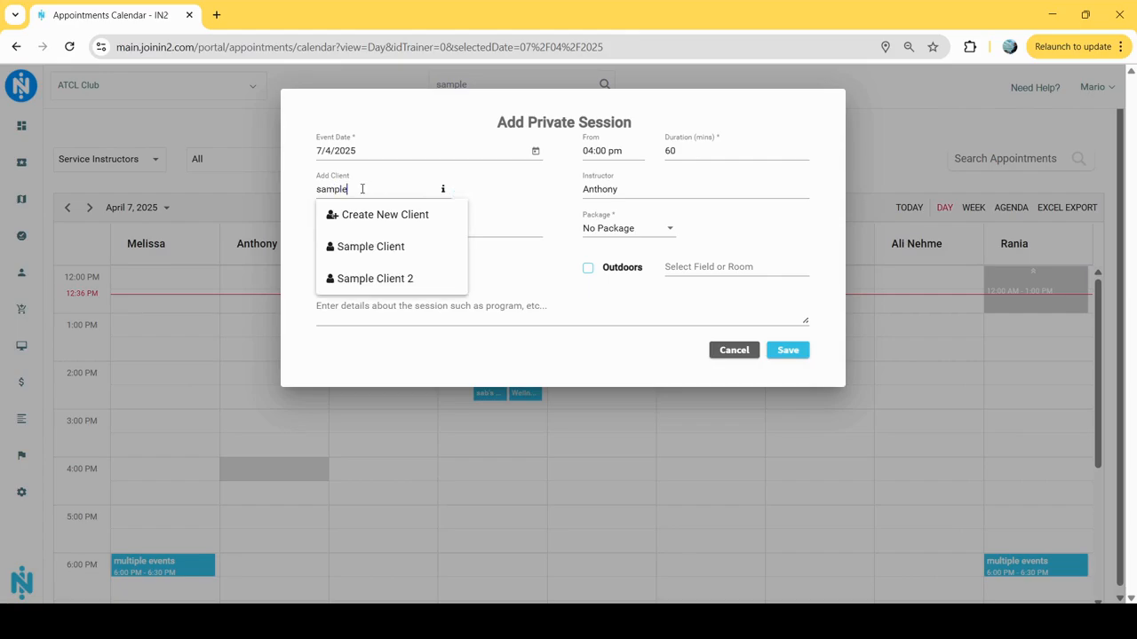
left_click(380, 247)
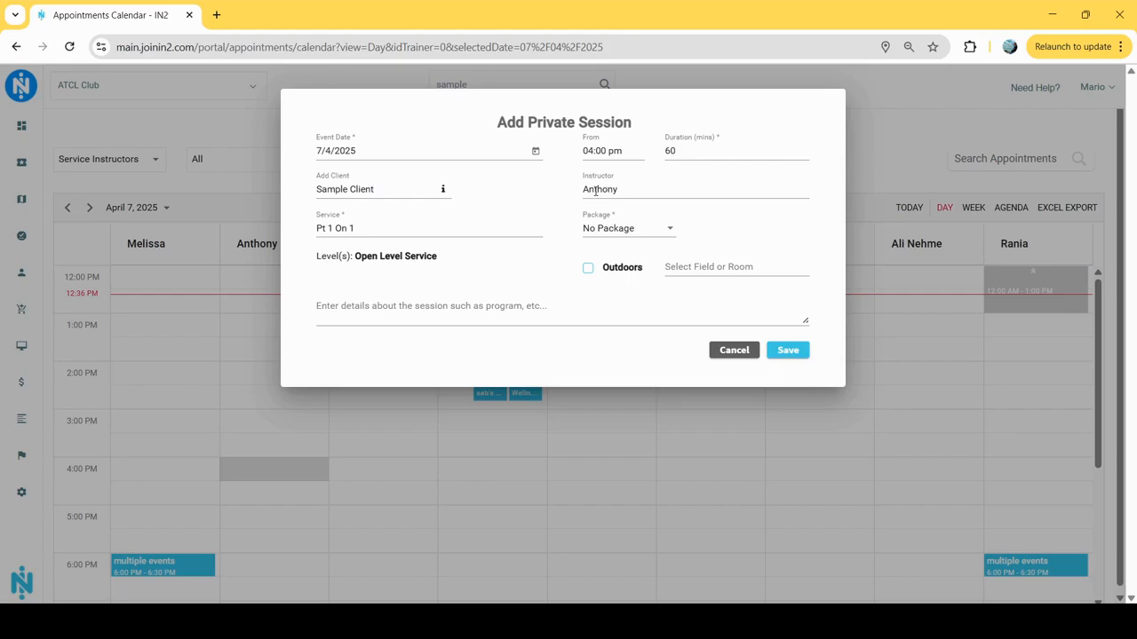
left_click(385, 230)
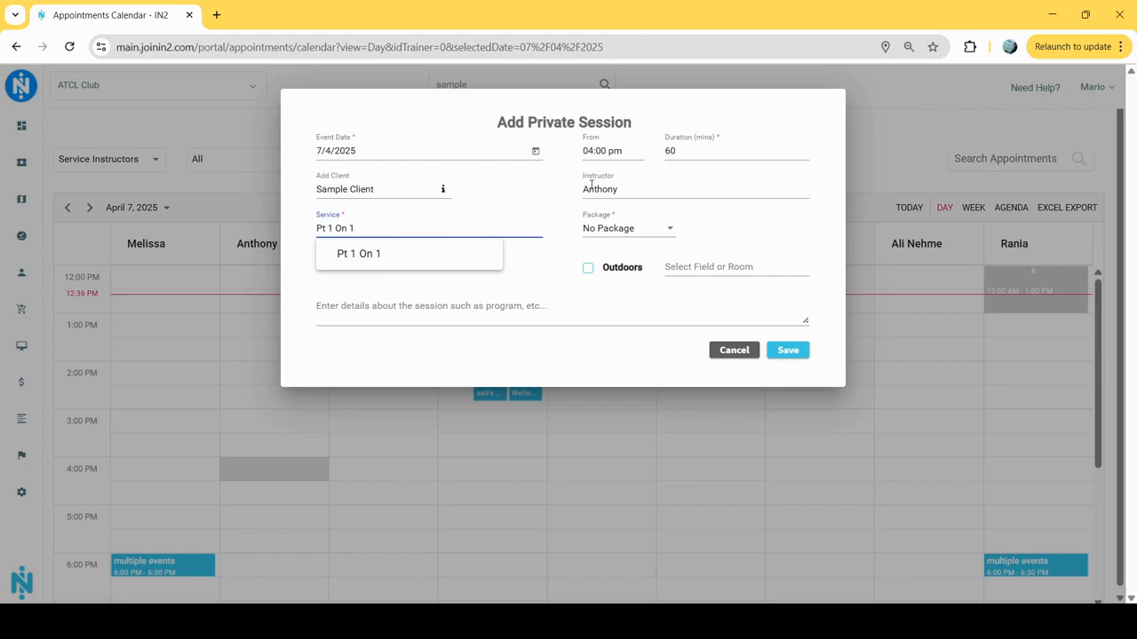
left_click(308, 236)
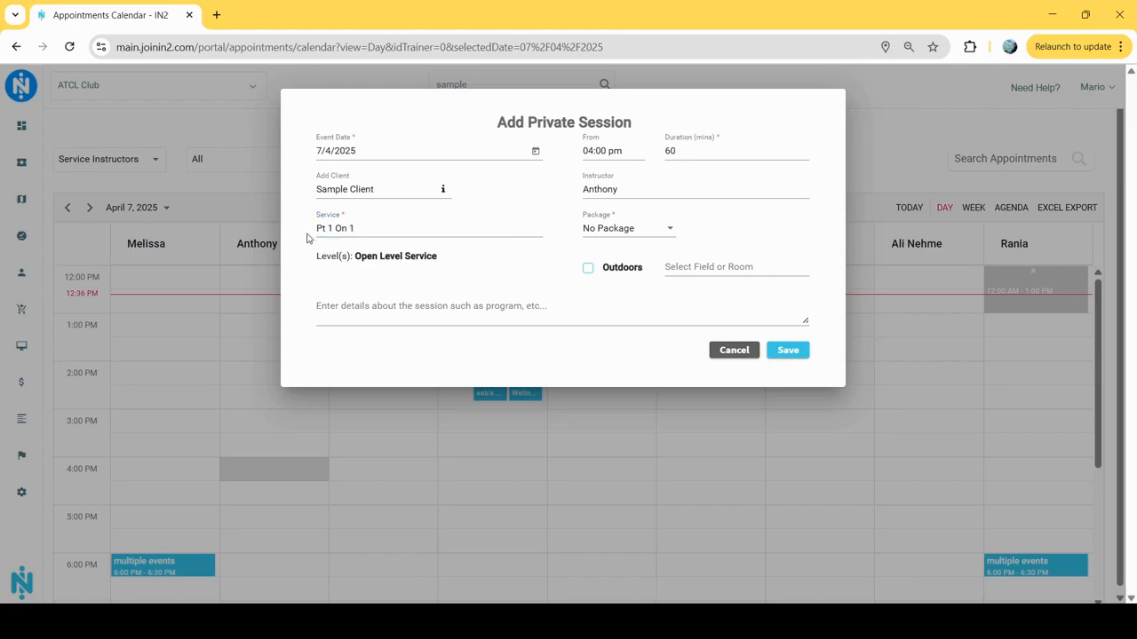
Choose to buy a new package for the session's client and select the 12-pass PT Fitness package.
left_click(606, 230)
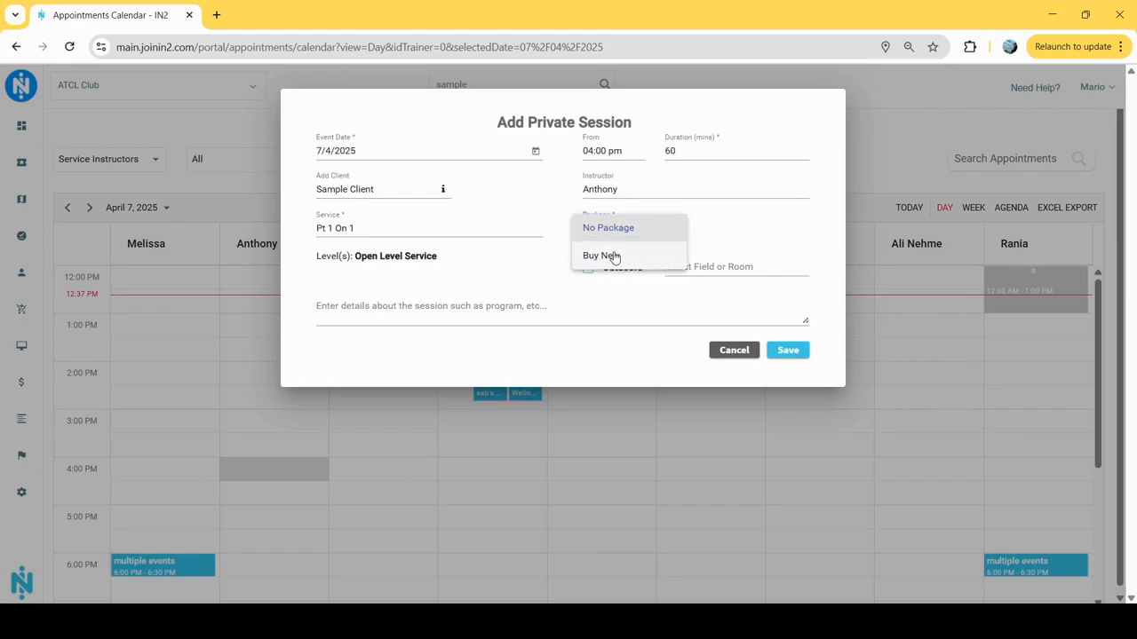
left_click(611, 255)
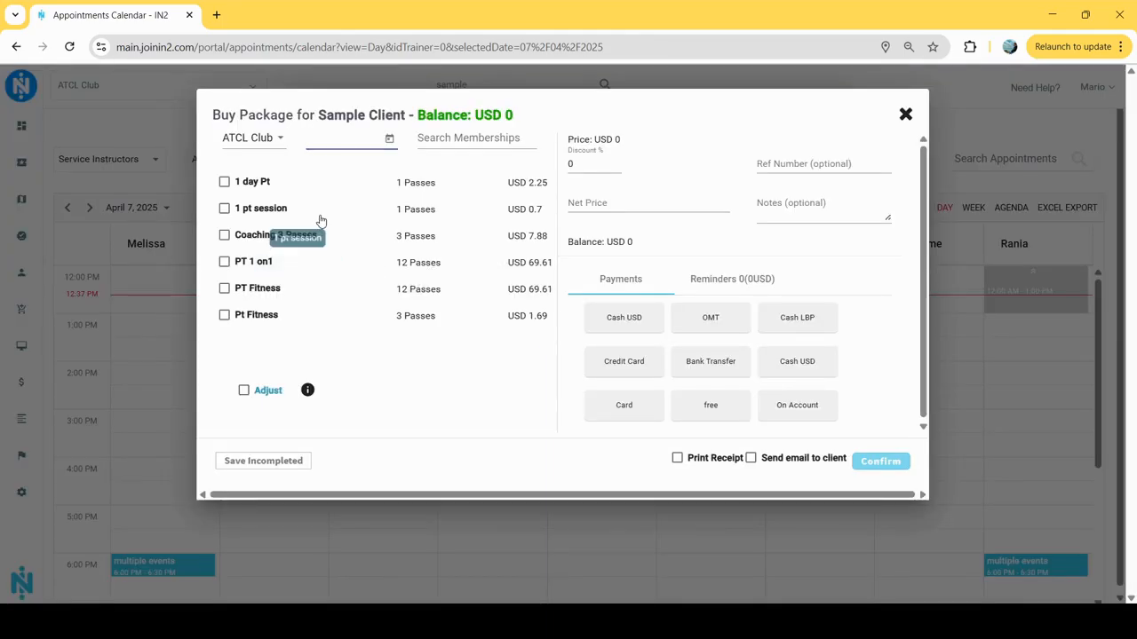
left_click(231, 291)
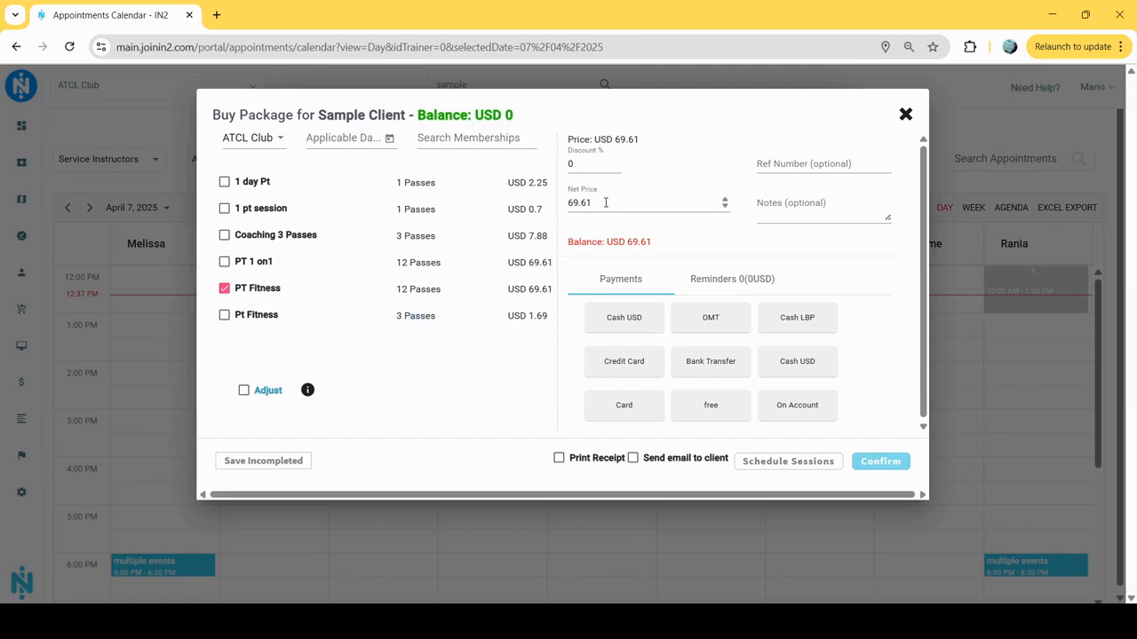
Apply a 10% discount to the package and assign the full net price to Cash USD, leaving the client email option off.
left_click(592, 166)
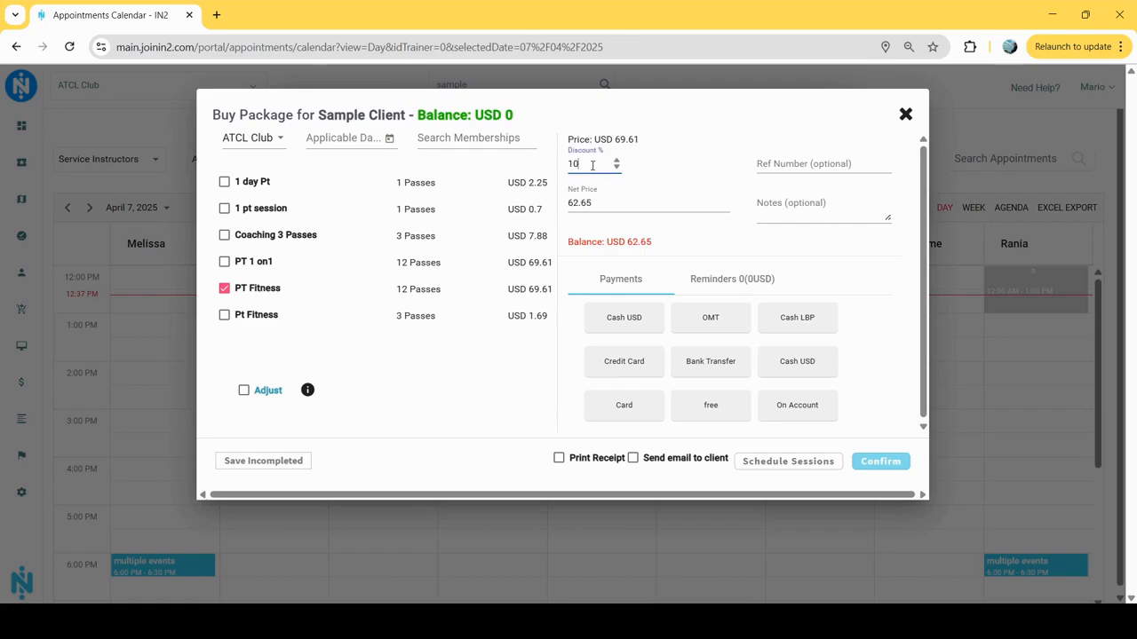
left_click(612, 320)
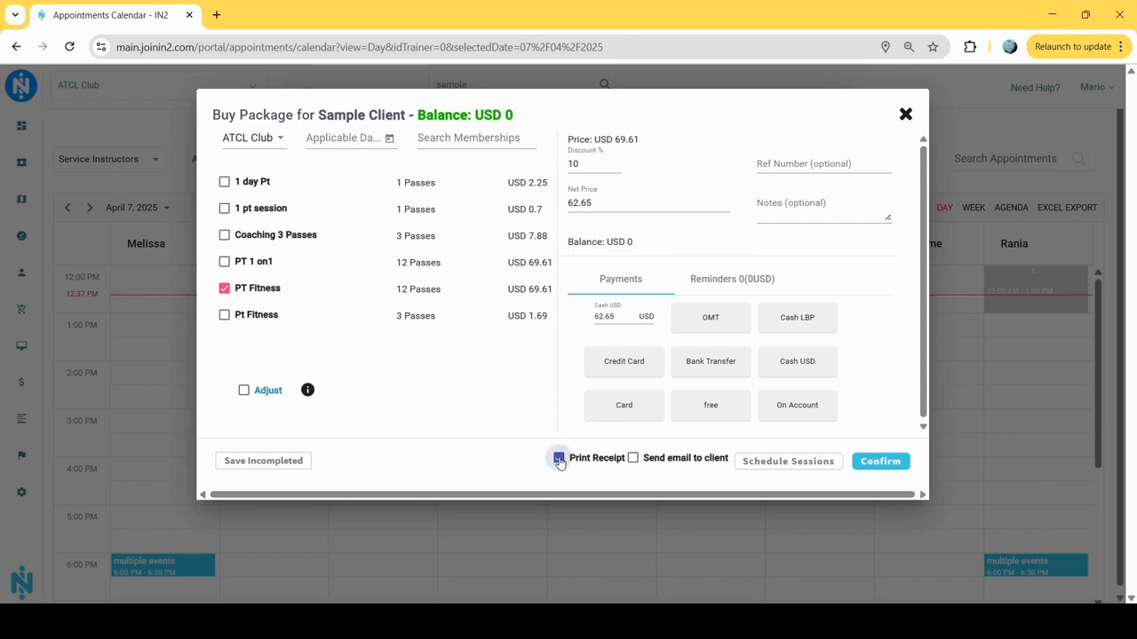
left_click(633, 463)
left_click(632, 460)
left_click(870, 460)
Schedule the package's sessions with the private session's instructor as trainer, the Pt 1 On 1 service and the Fitness Private Room.
left_click(817, 462)
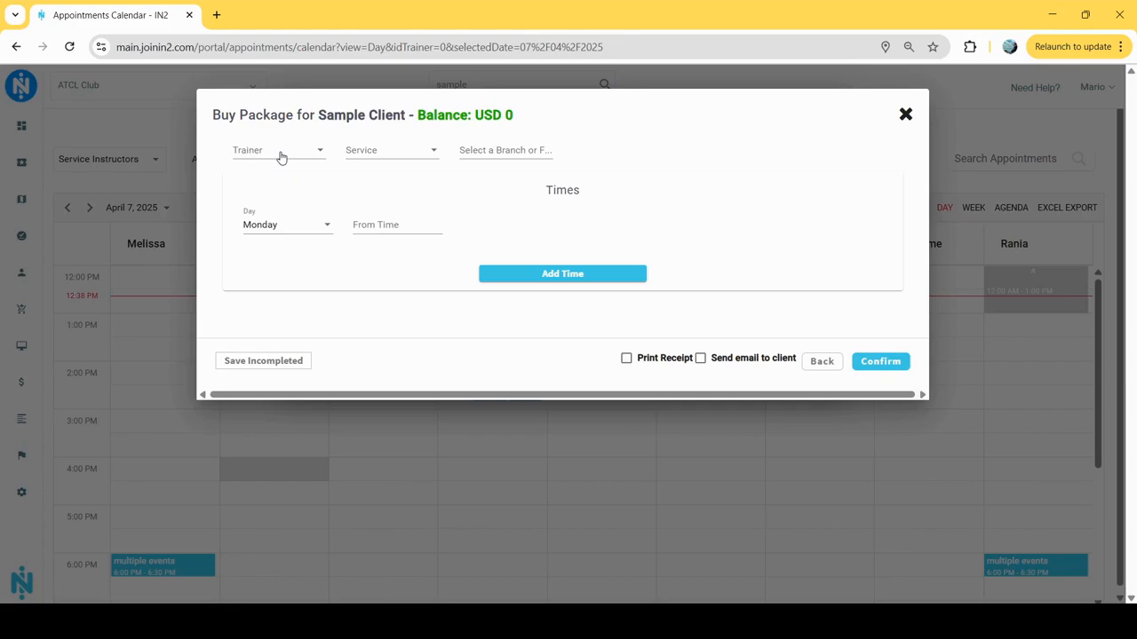
left_click(279, 156)
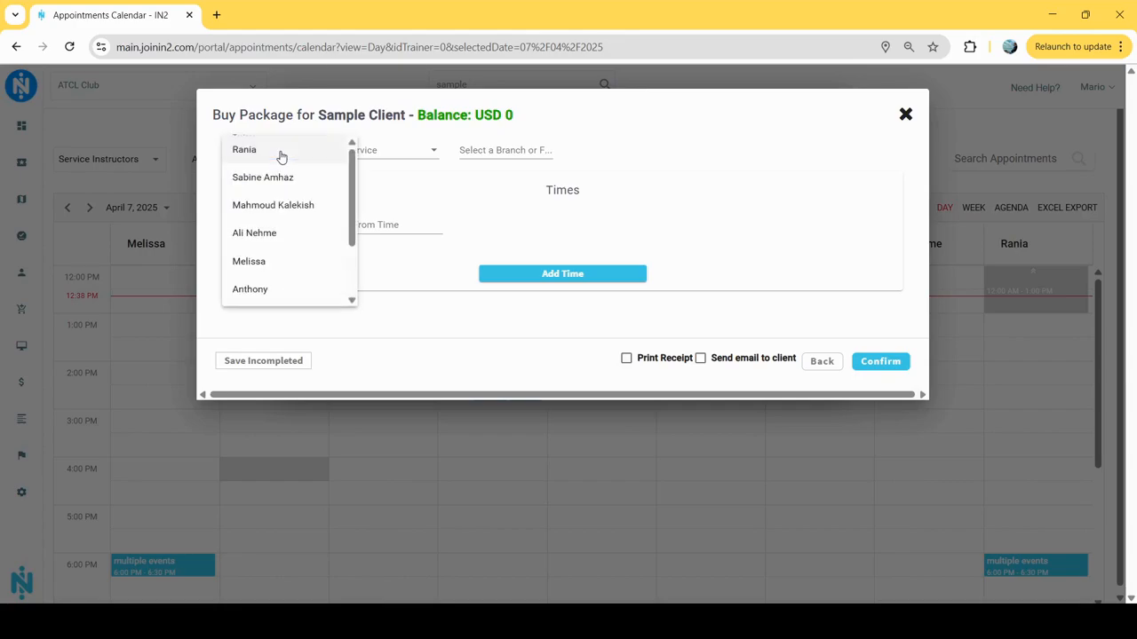
left_click(289, 290)
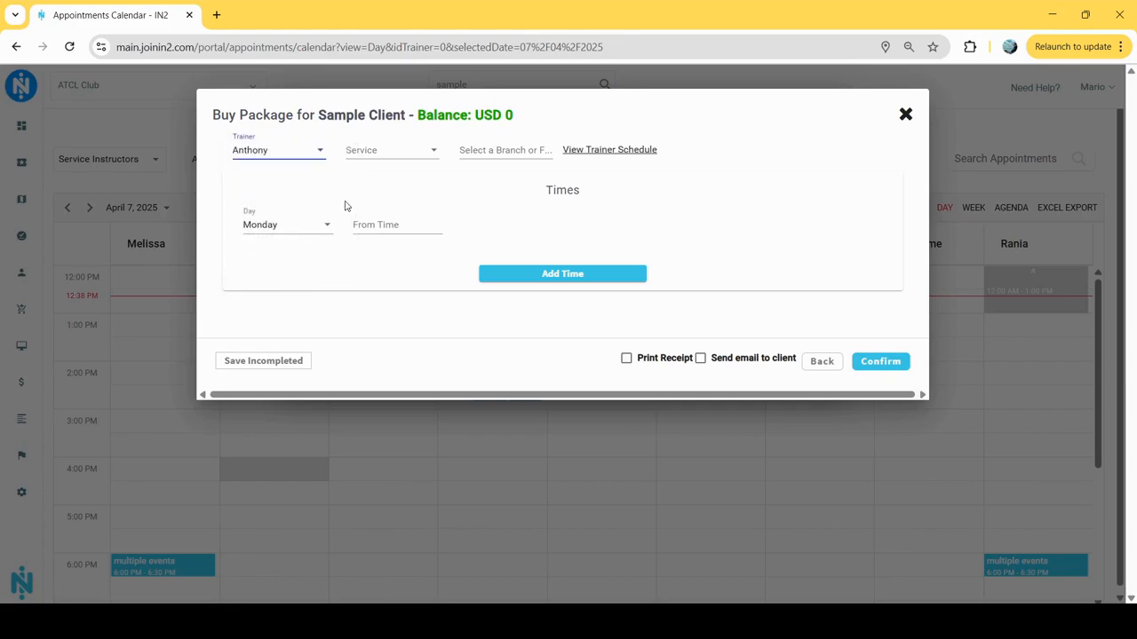
left_click(373, 157)
left_click(379, 160)
left_click(497, 151)
left_click(493, 181)
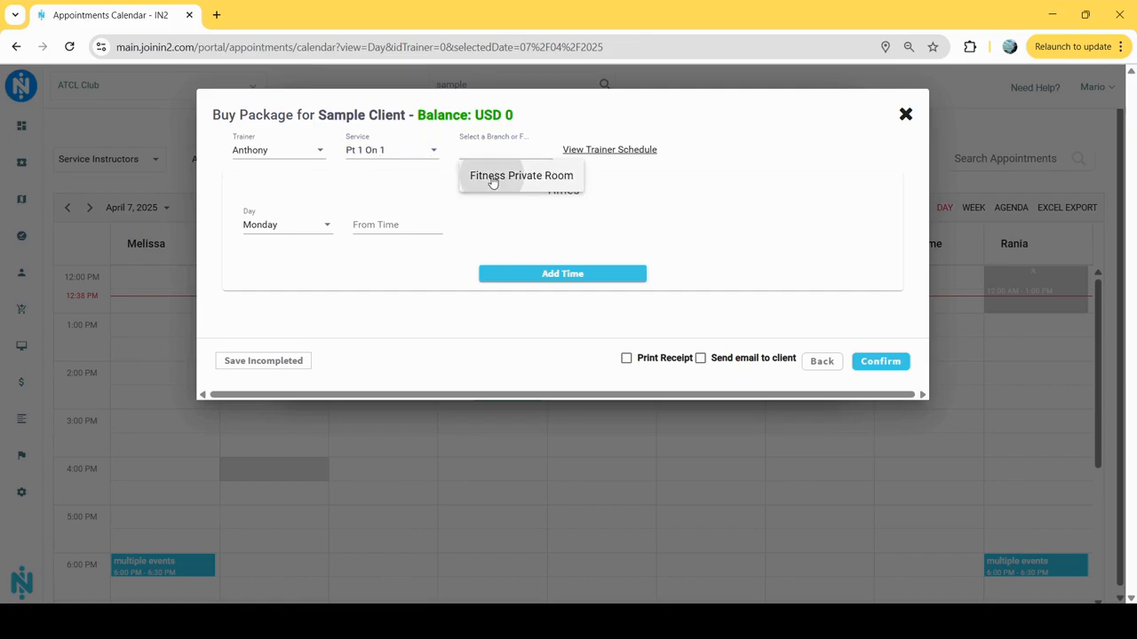
Add a second weekly session time and set its day to Wednesday.
left_click(497, 275)
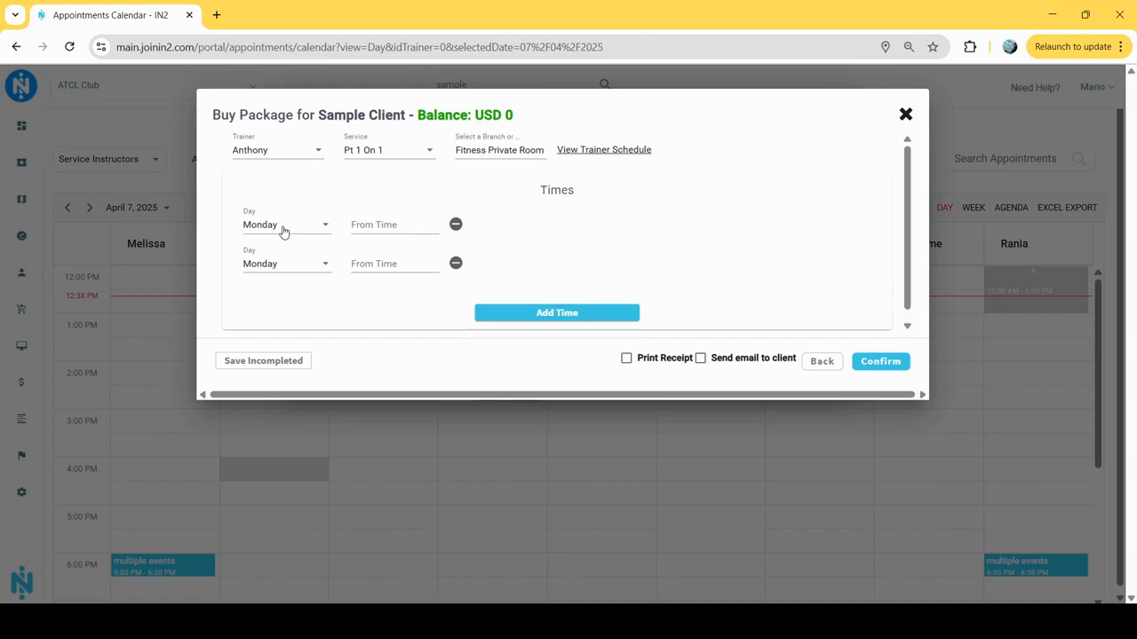
left_click(285, 262)
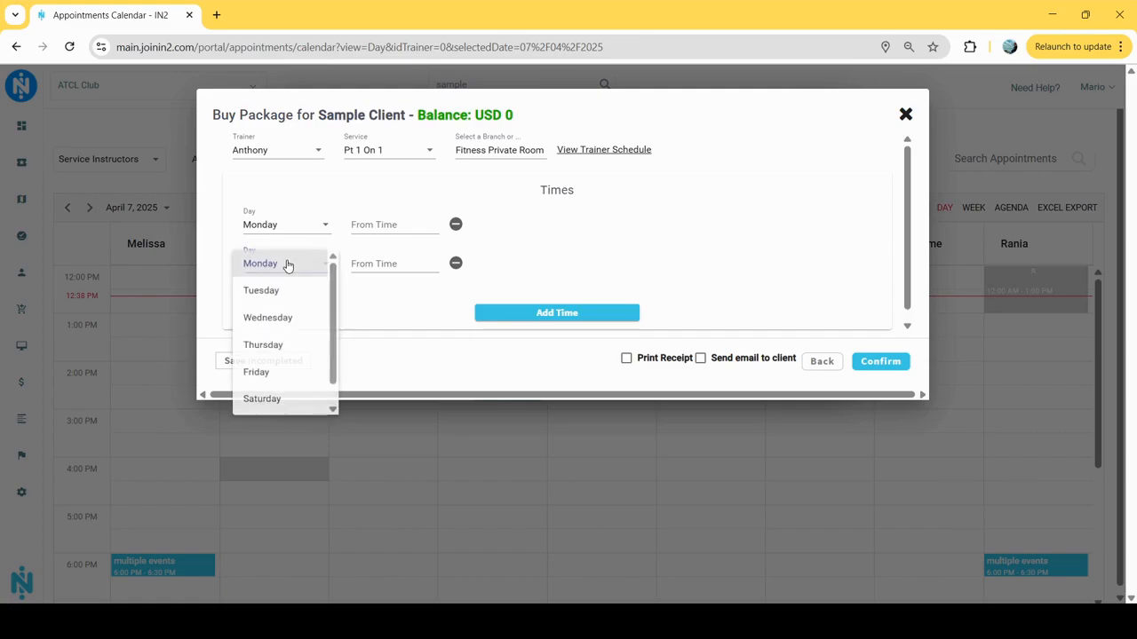
left_click(283, 320)
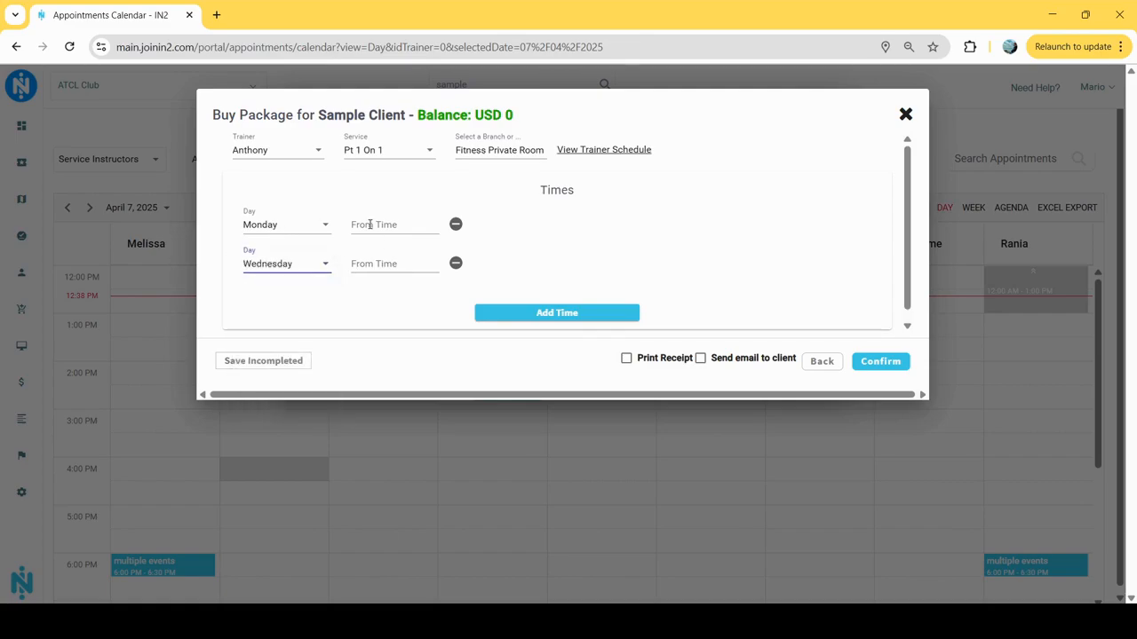
Set the Monday session's start time to 03:00 pm.
left_click(370, 225)
left_click(635, 344)
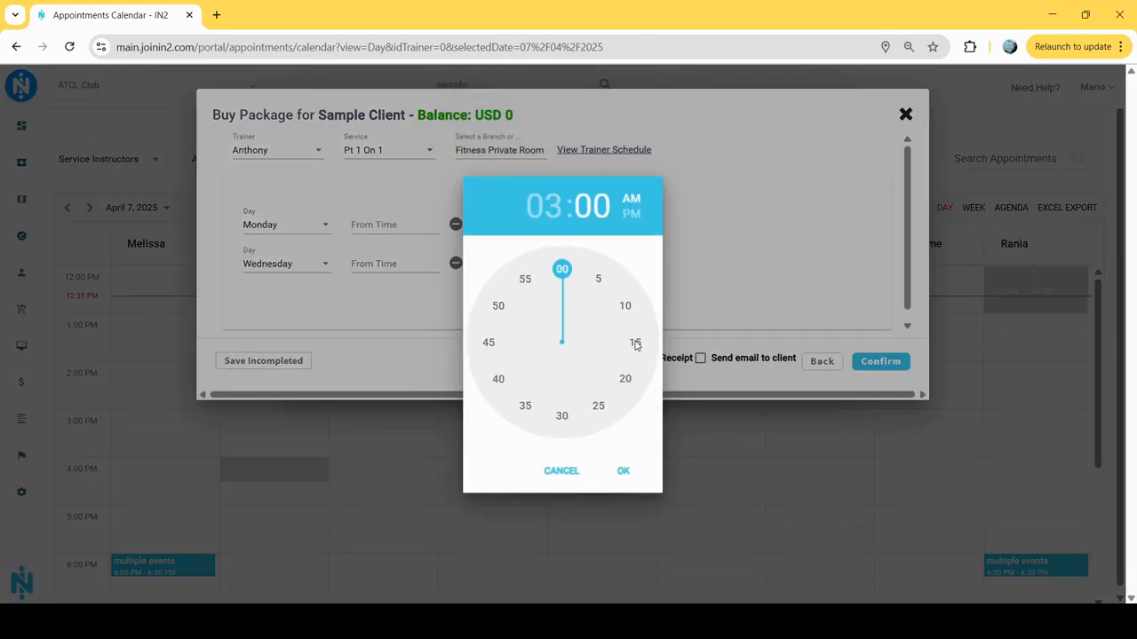
left_click(630, 215)
left_click(623, 470)
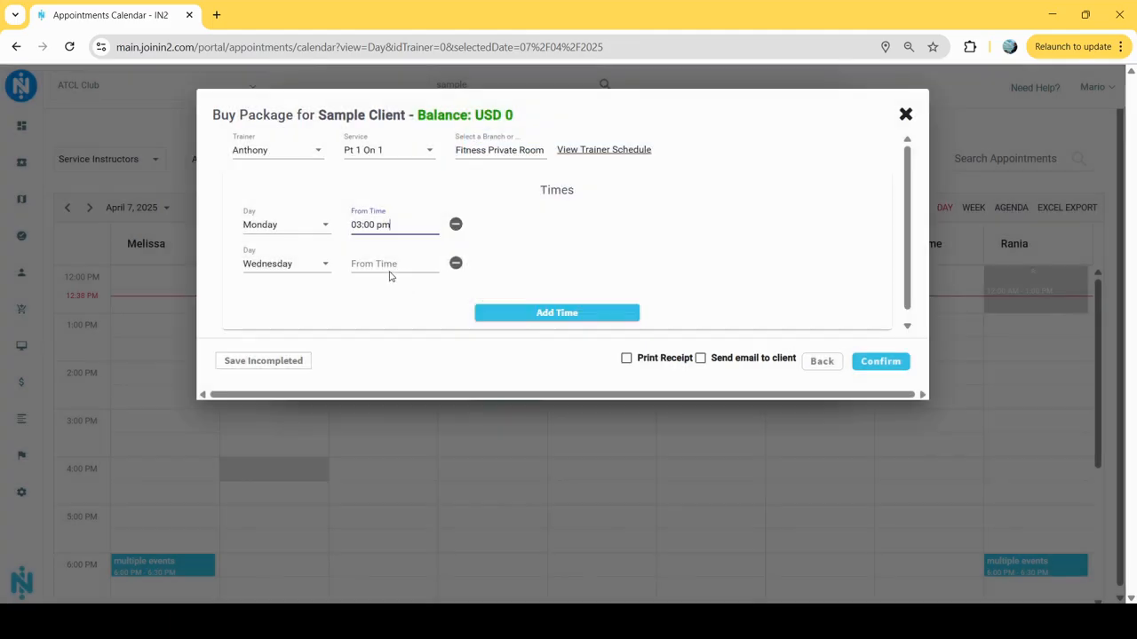
Set the Wednesday session's start time to 08:00 pm and confirm the package purchase.
left_click(389, 269)
left_click(499, 379)
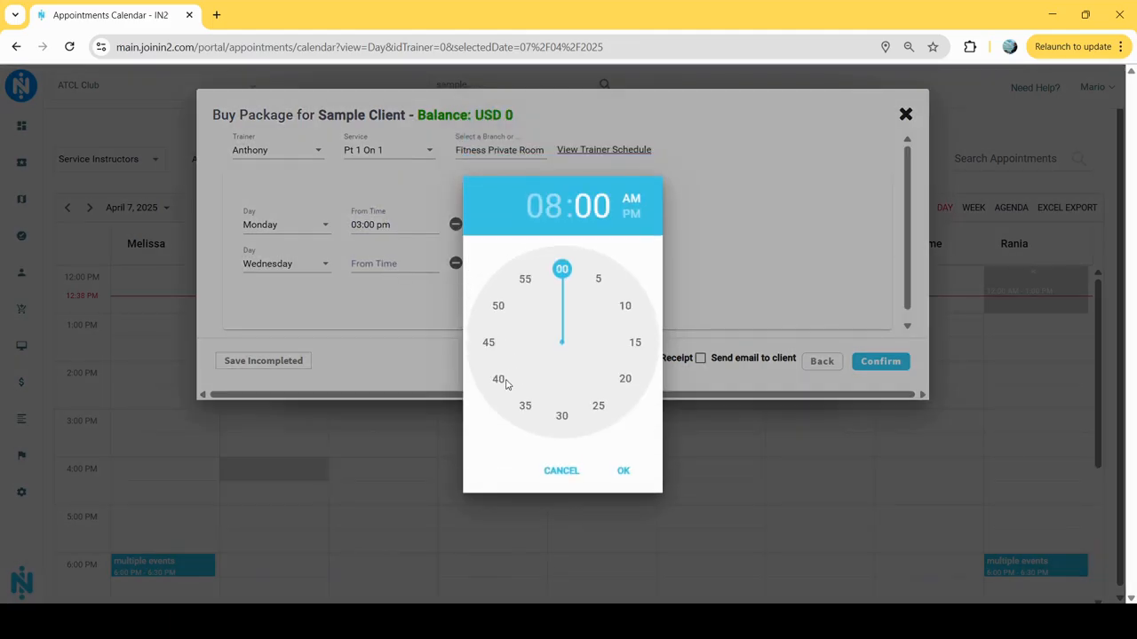
left_click(630, 215)
left_click(622, 471)
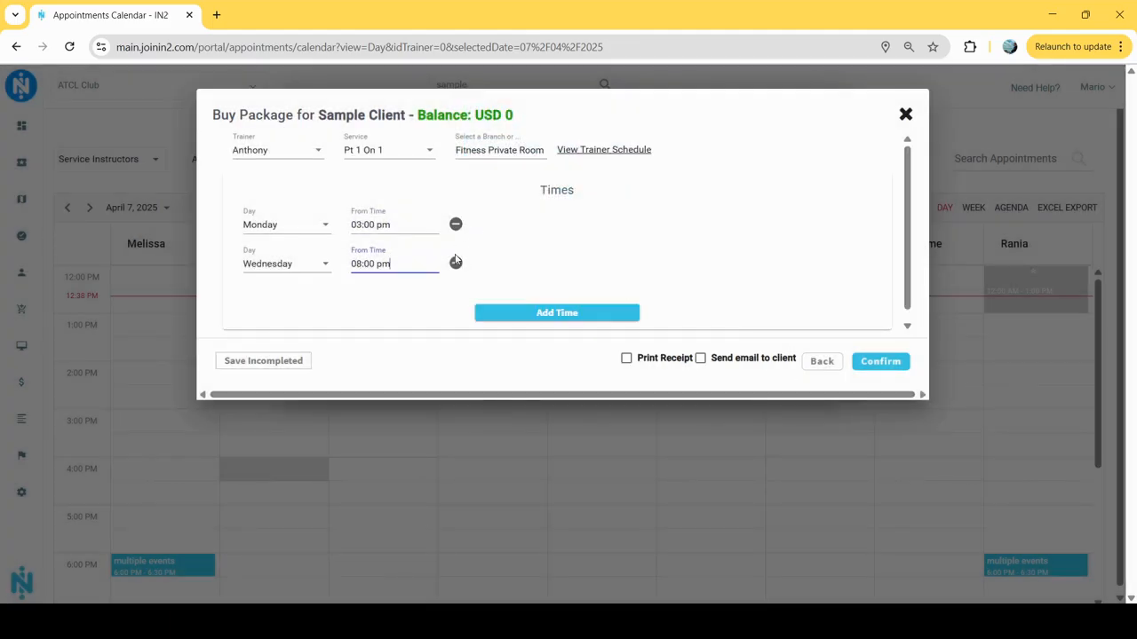
left_click(886, 361)
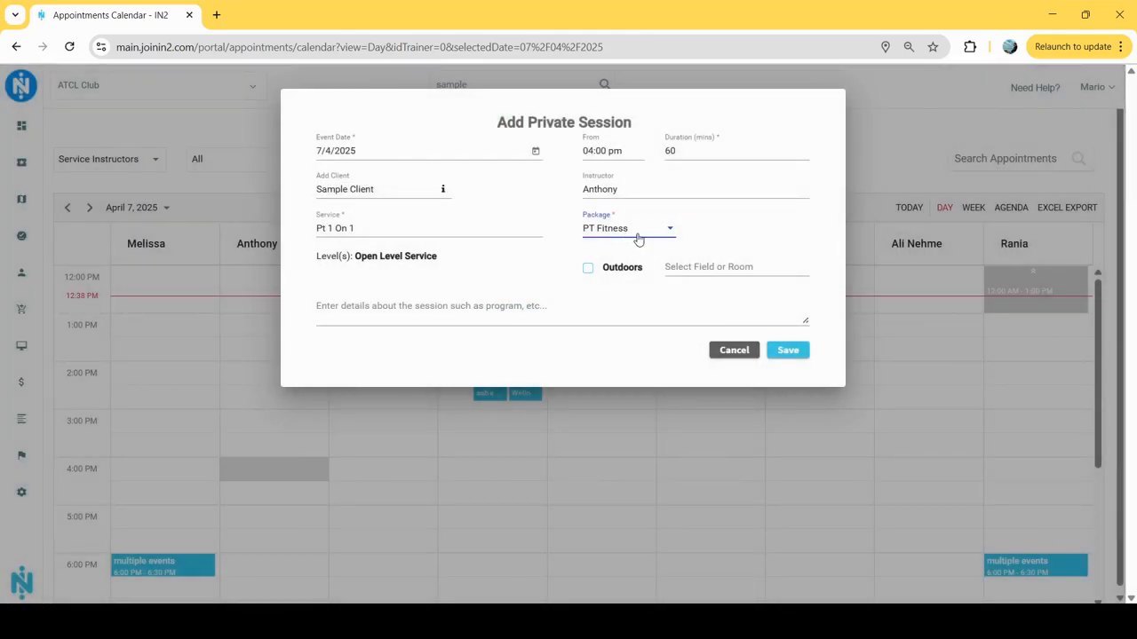
Try the Outdoors option with a location search for "hamra", and revert to an indoor session with the location cleared.
left_click(699, 268)
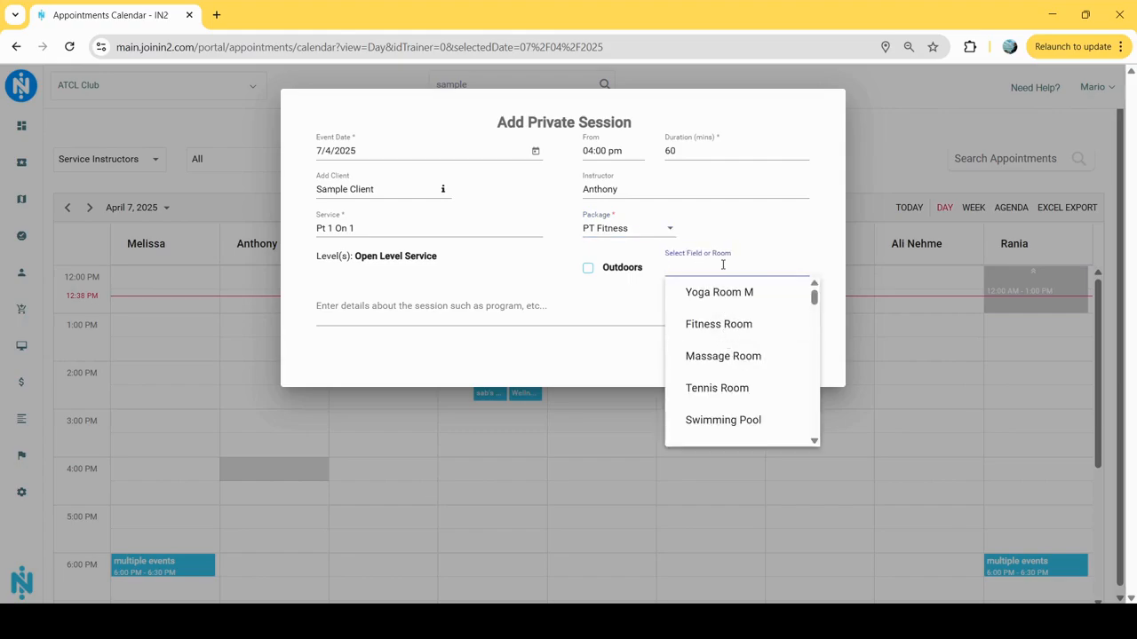
left_click(718, 237)
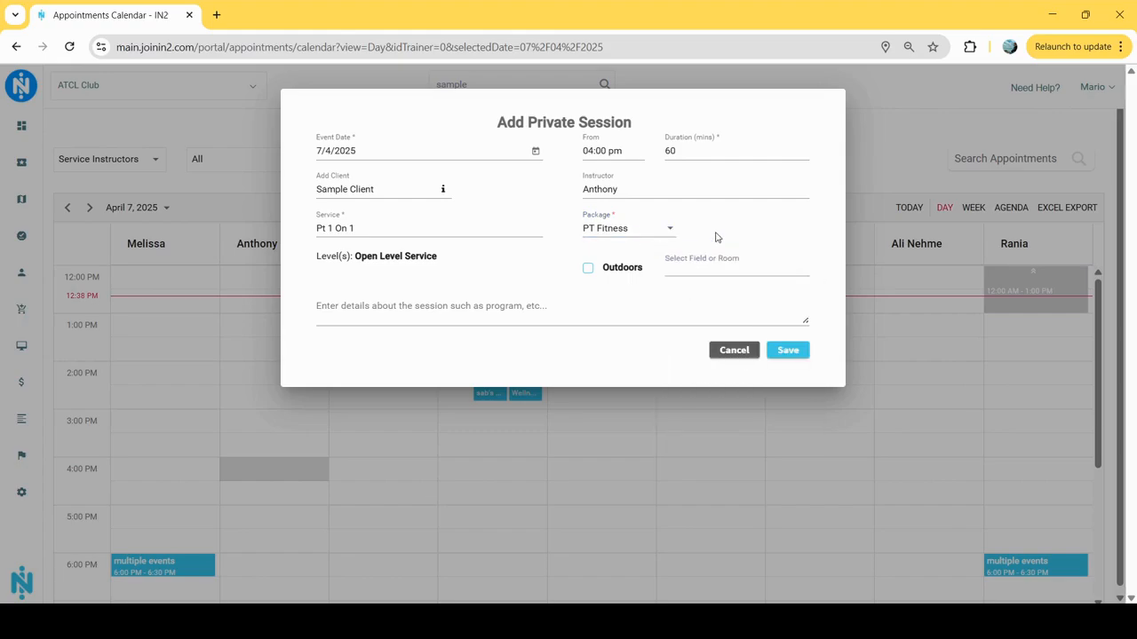
left_click(594, 270)
left_click(700, 266)
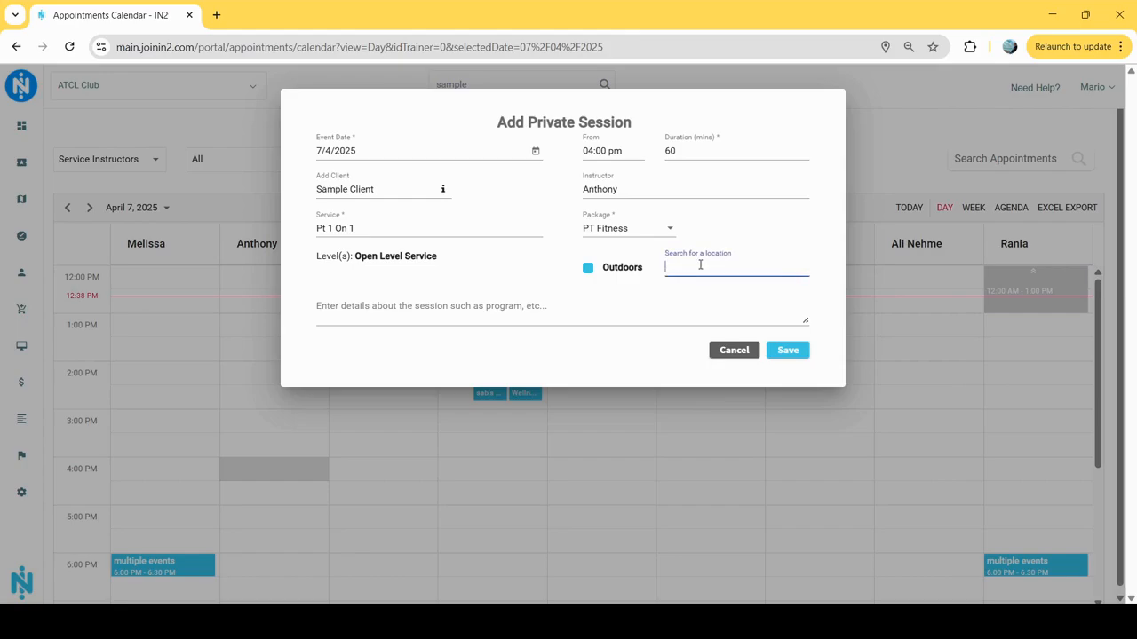
type("hamra")
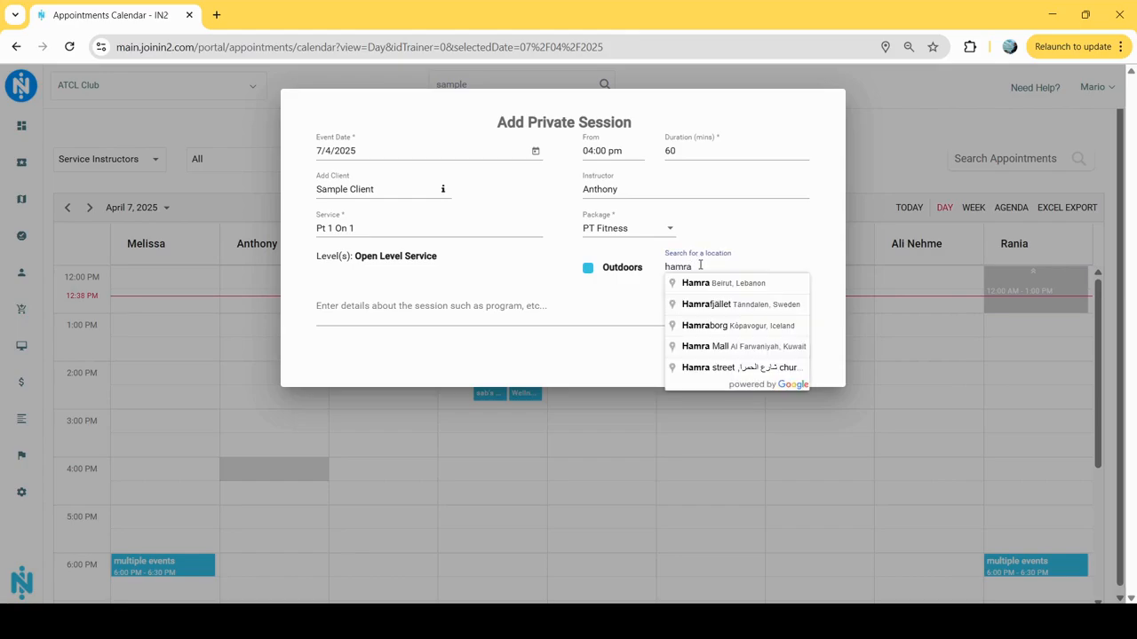
key("BackSpace")
key("BackSpace")
key("BackSpace")
key("BackSpace")
key("BackSpace")
left_click(591, 271)
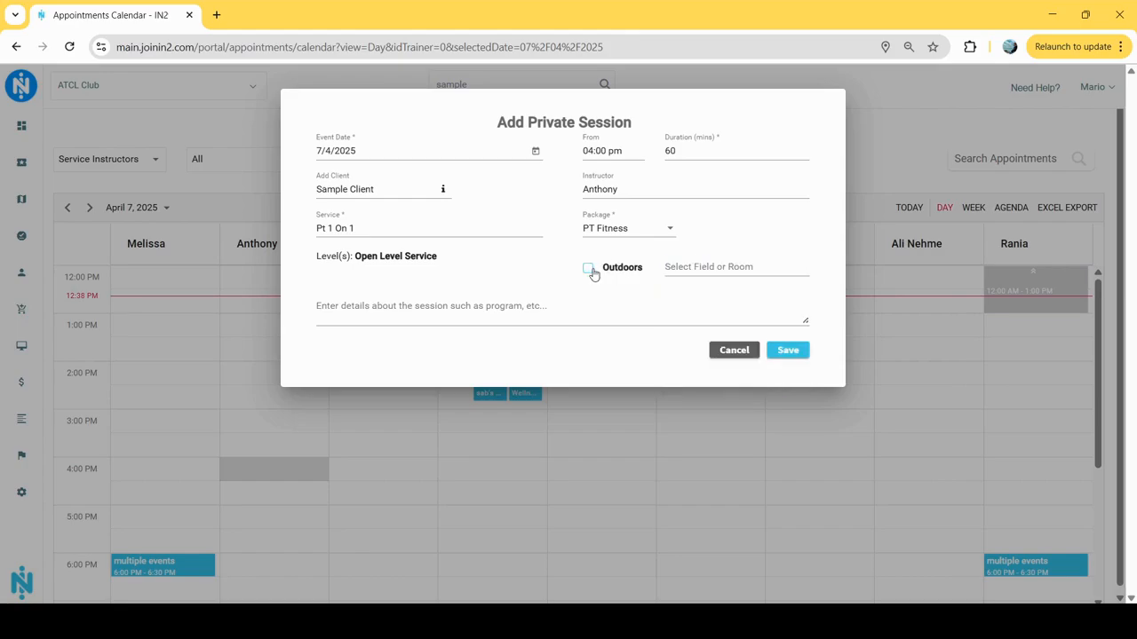
Assign the Fitness Room to the private session and save it with the session details left blank.
left_click(698, 271)
left_click(728, 326)
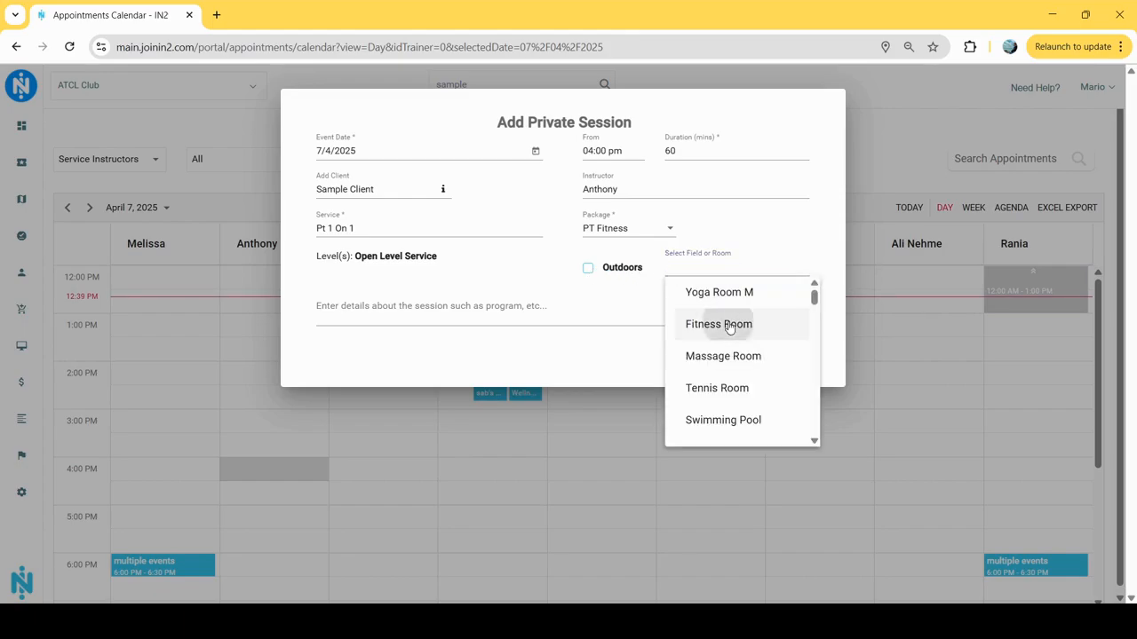
left_click(383, 309)
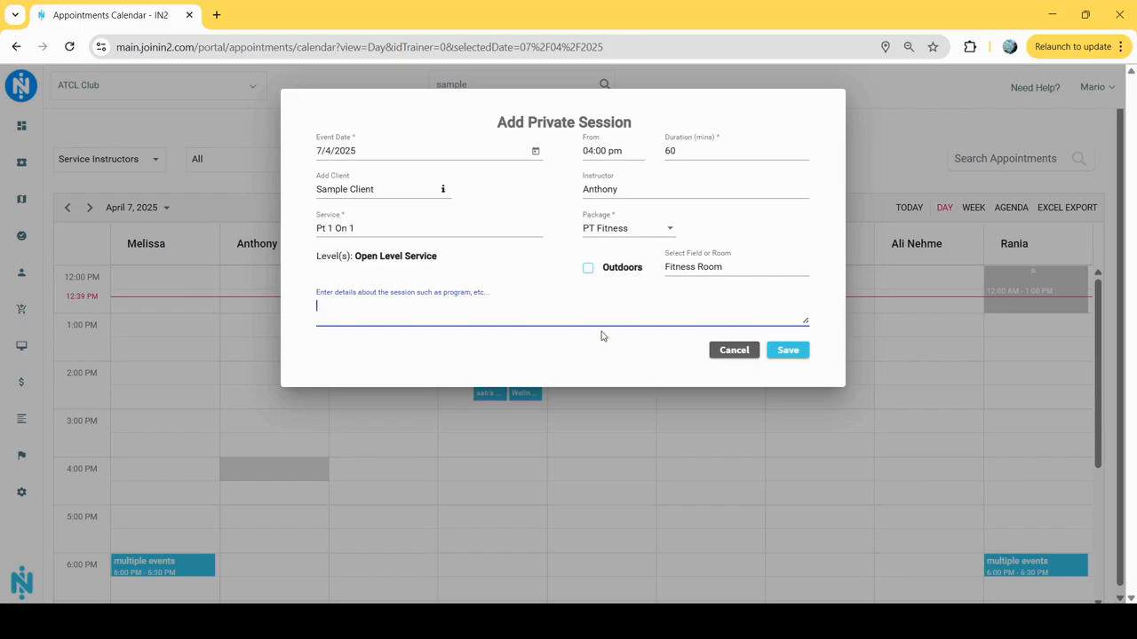
left_click(786, 353)
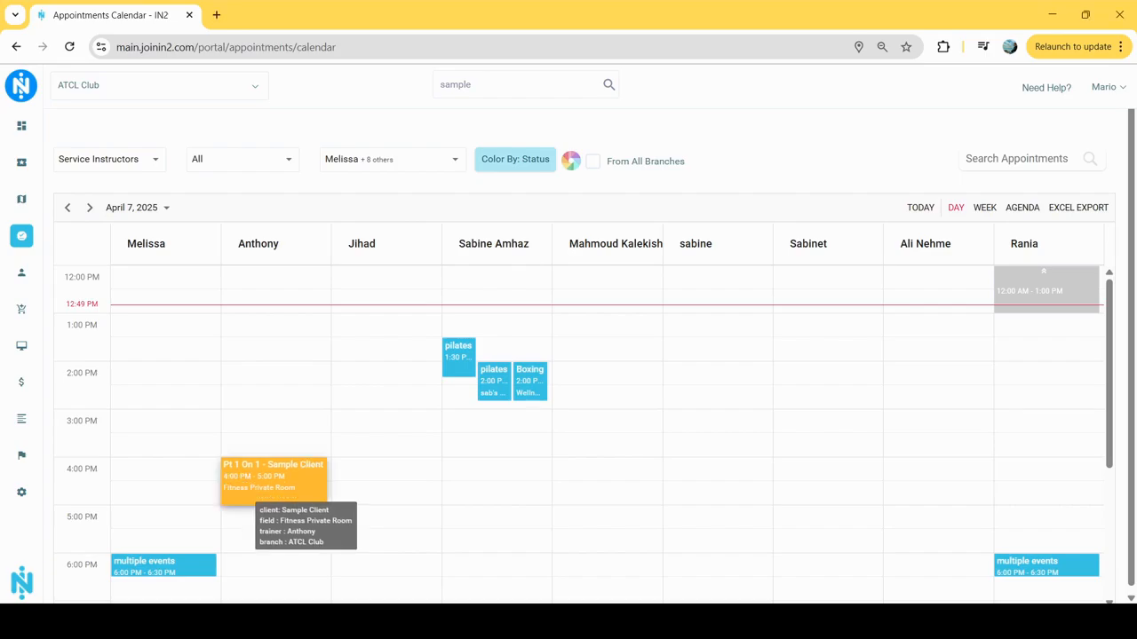
Mark the sample client's 4:00 PM Pt 1 On 1 booking as Arrived.
left_click(259, 486)
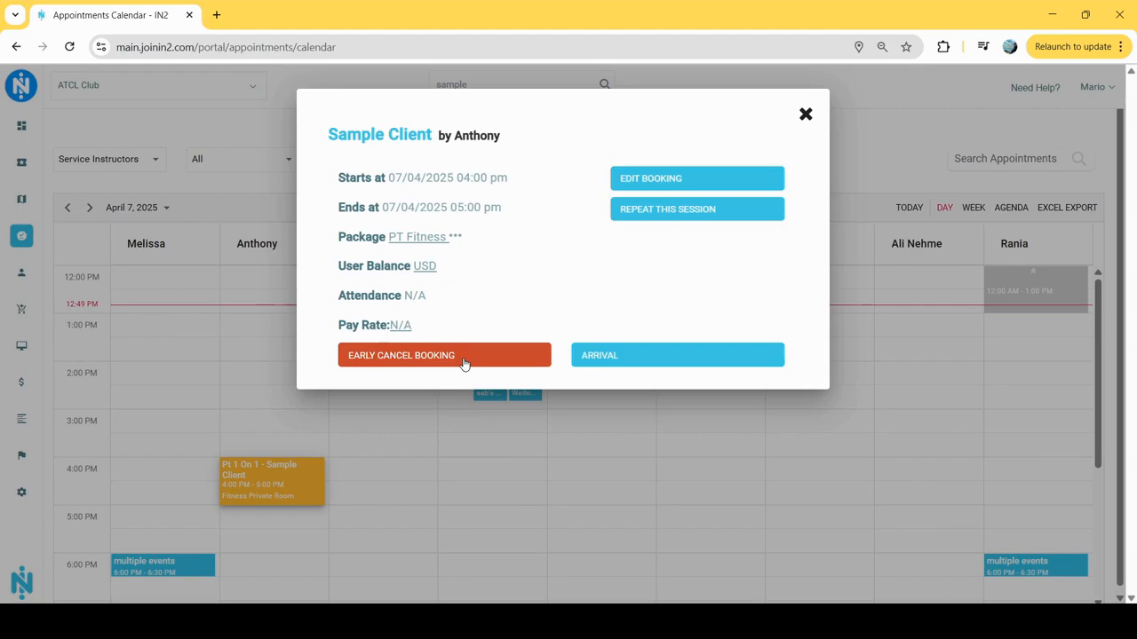
left_click(632, 355)
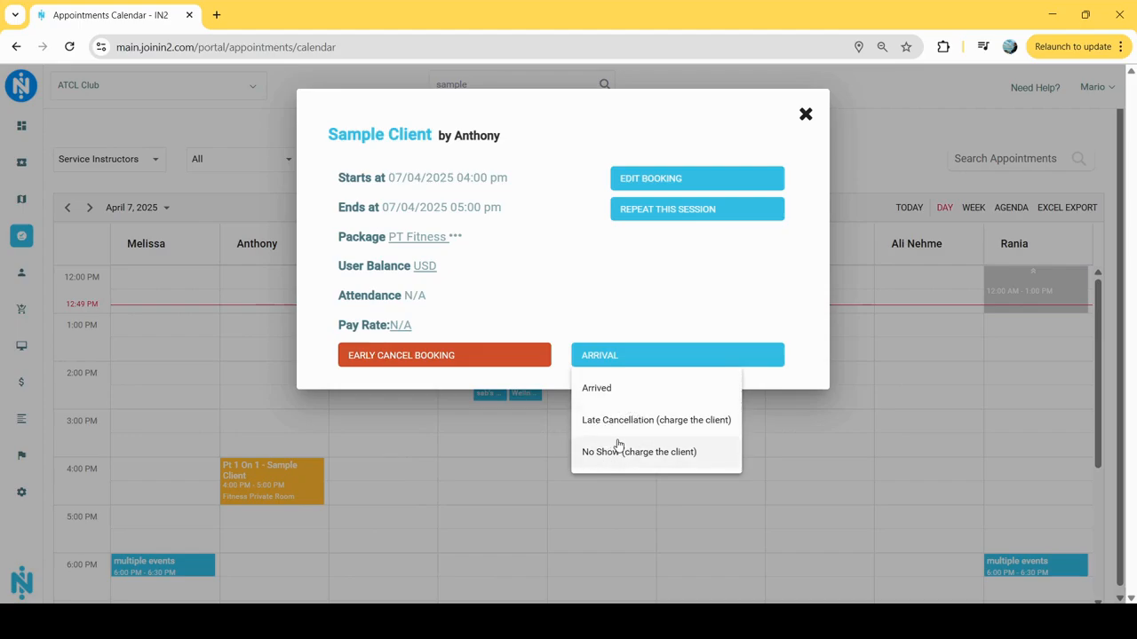
left_click(614, 399)
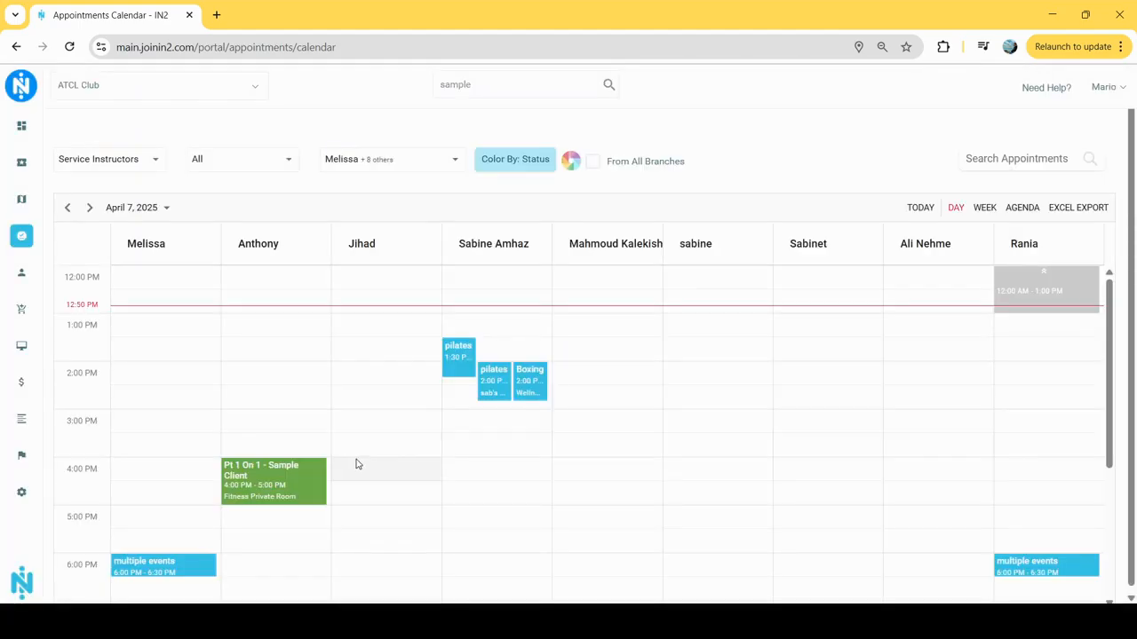
Open the sample client's 4:00 PM booking for editing, review its package options and save it without changes.
mouse_move(306, 498)
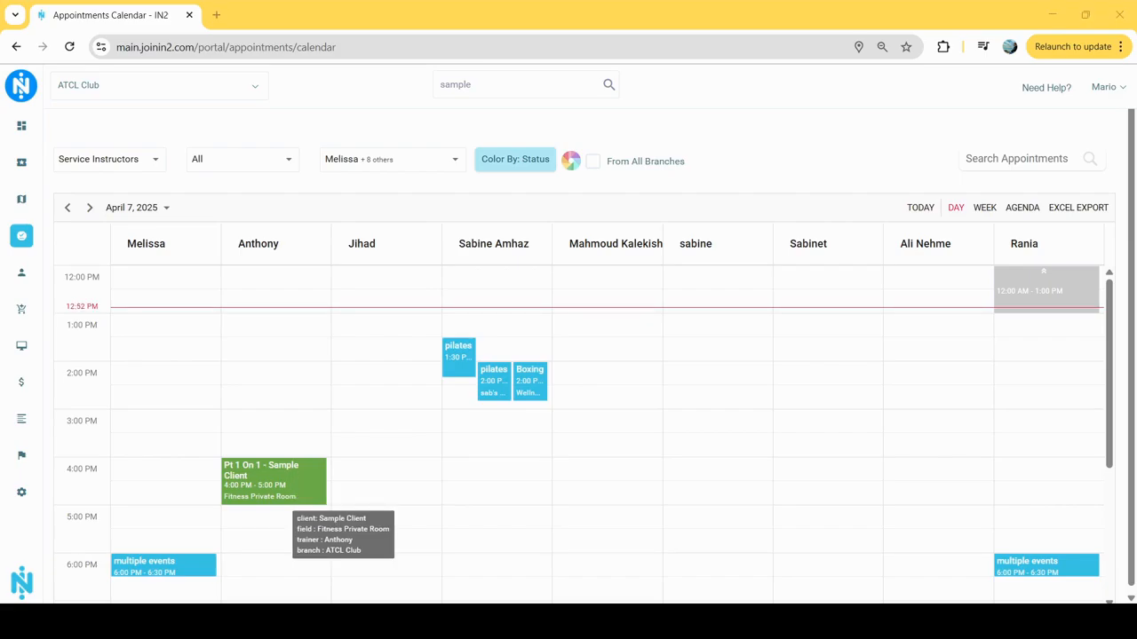
left_click(294, 495)
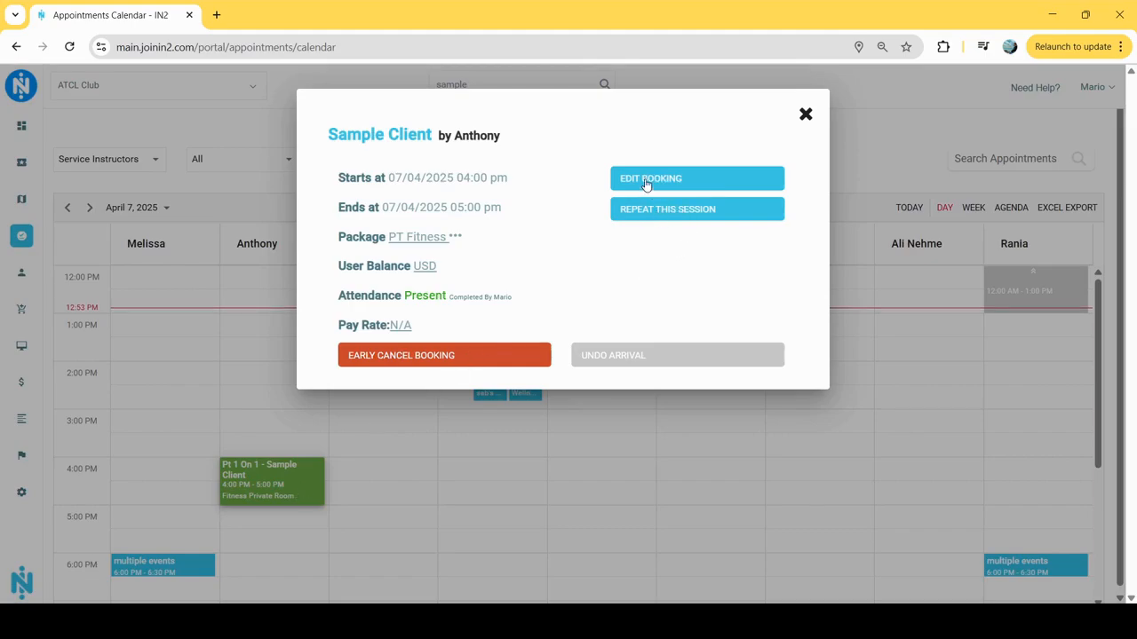
left_click(647, 180)
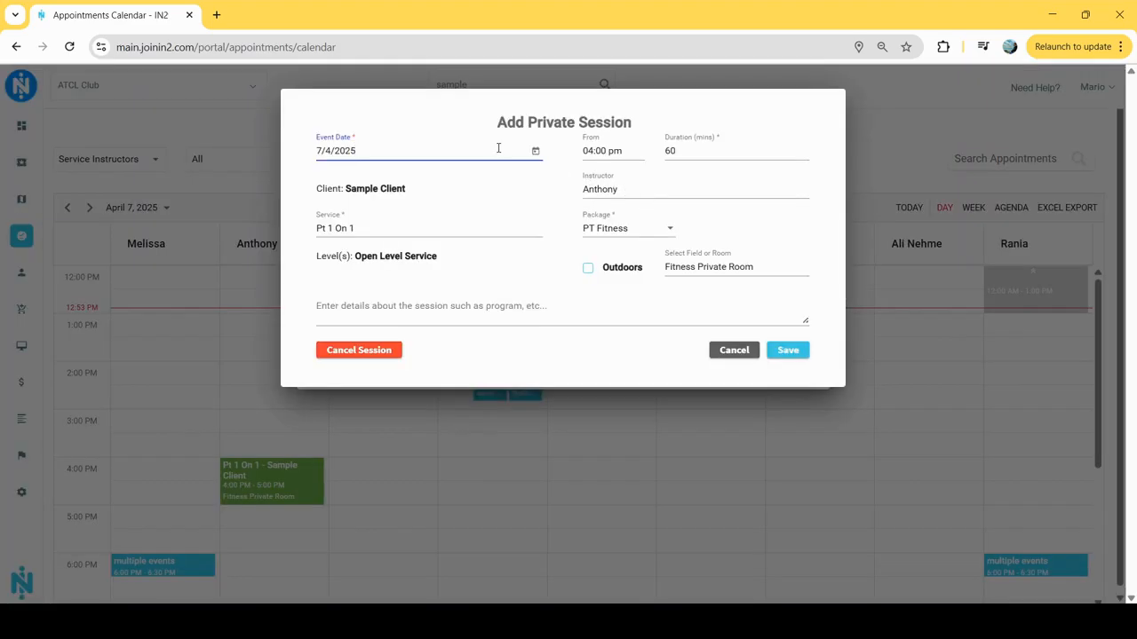
left_click(617, 230)
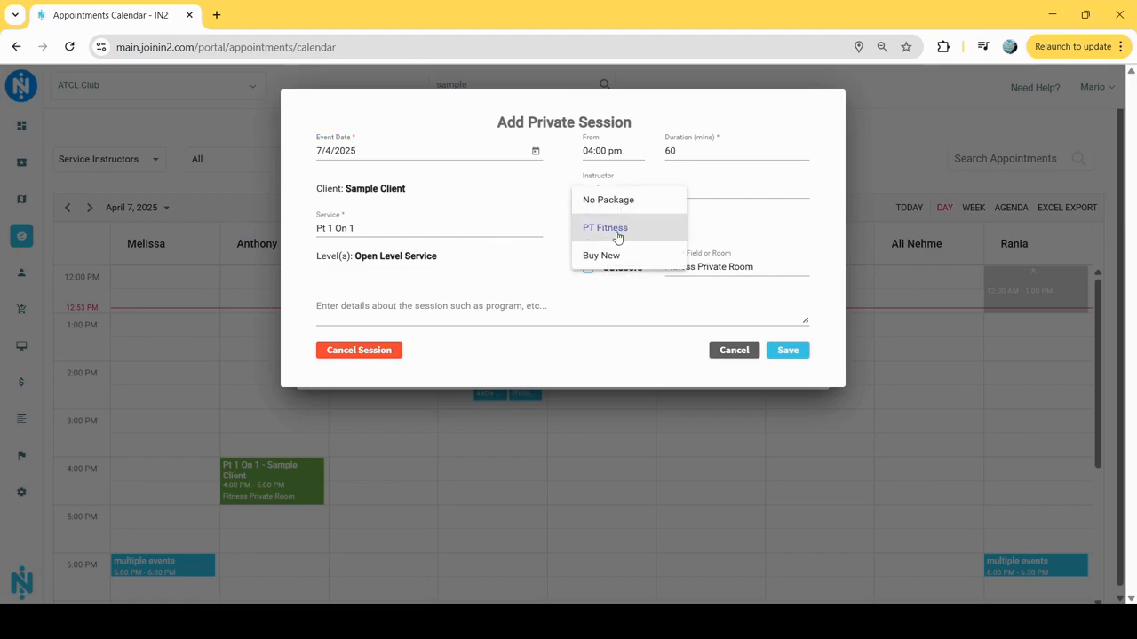
left_click(722, 221)
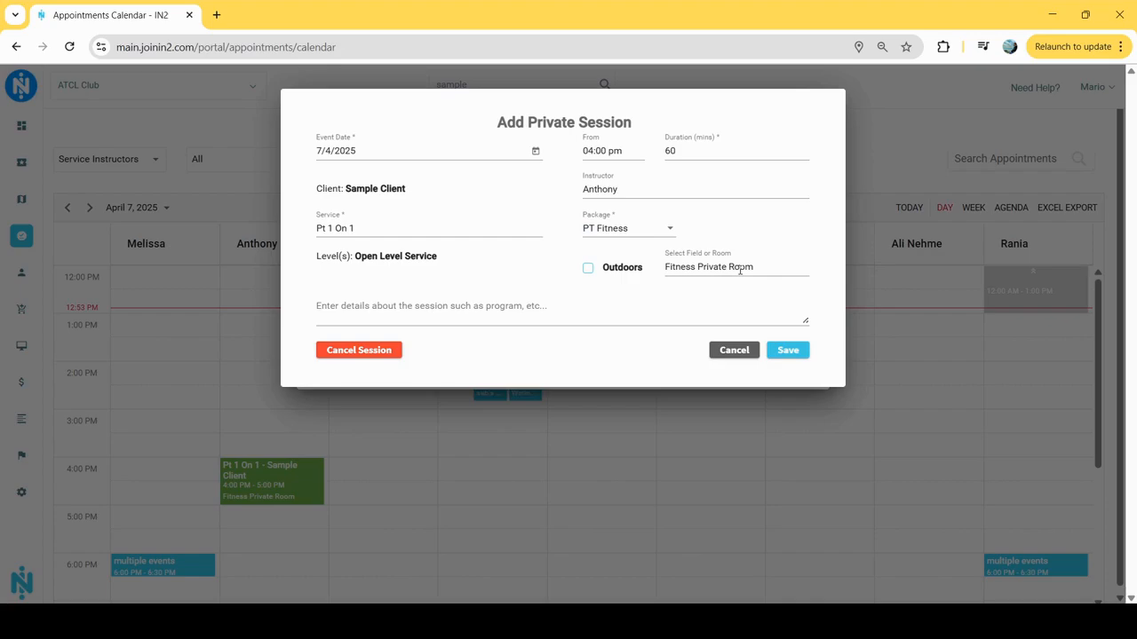
left_click(795, 348)
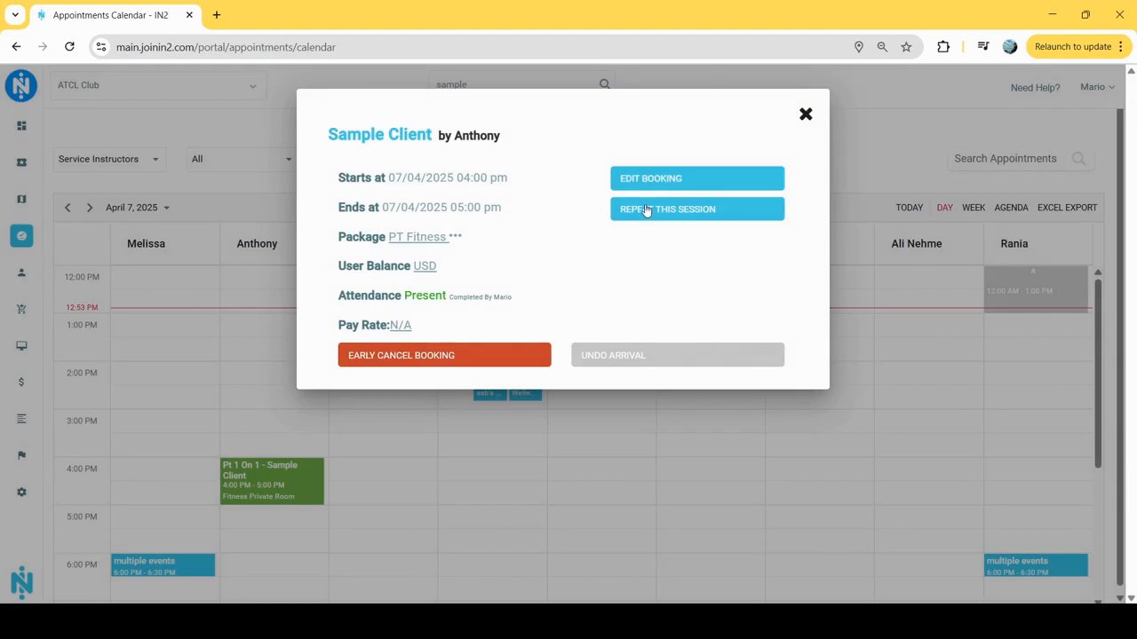
Try to repeat the session at the same time on another day, picking April 16, 2025, and close the booking details.
left_click(654, 215)
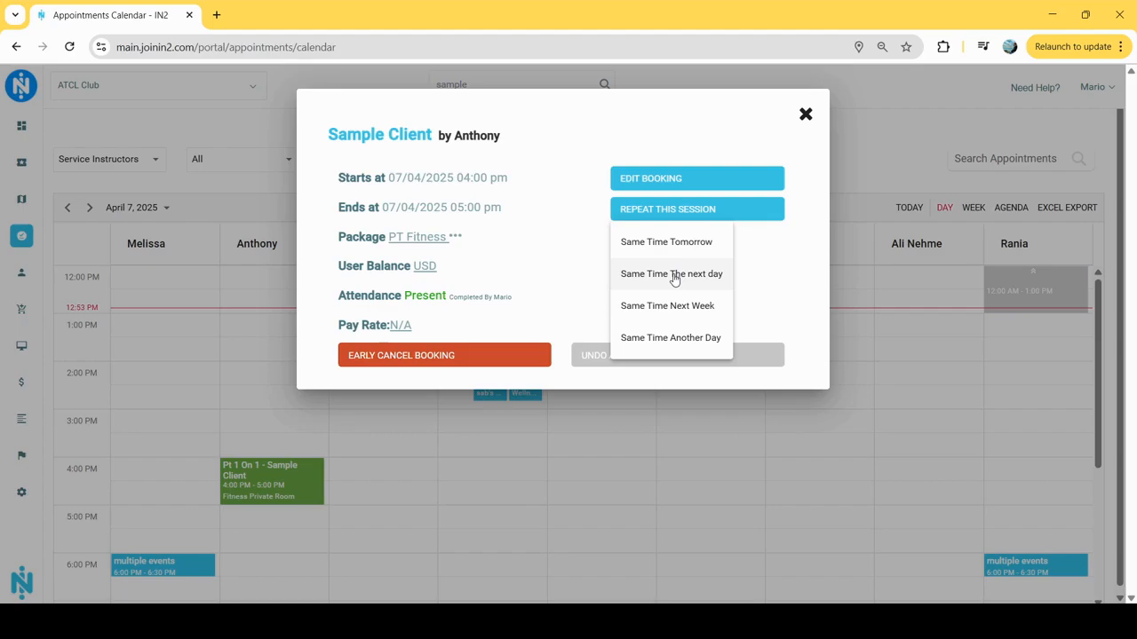
left_click(670, 339)
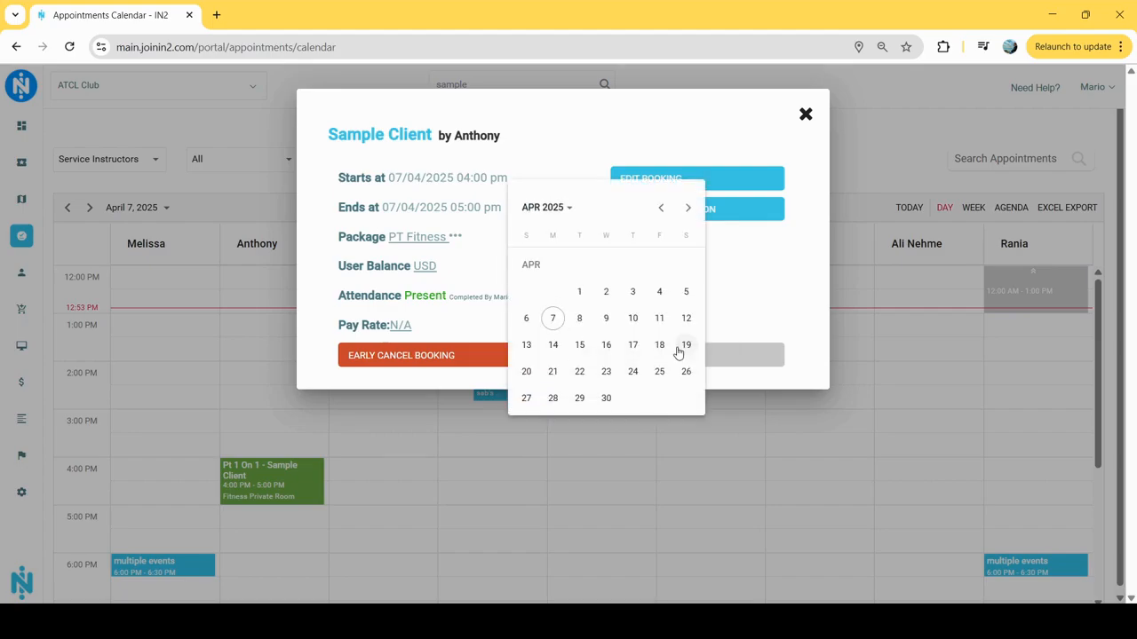
left_click(603, 346)
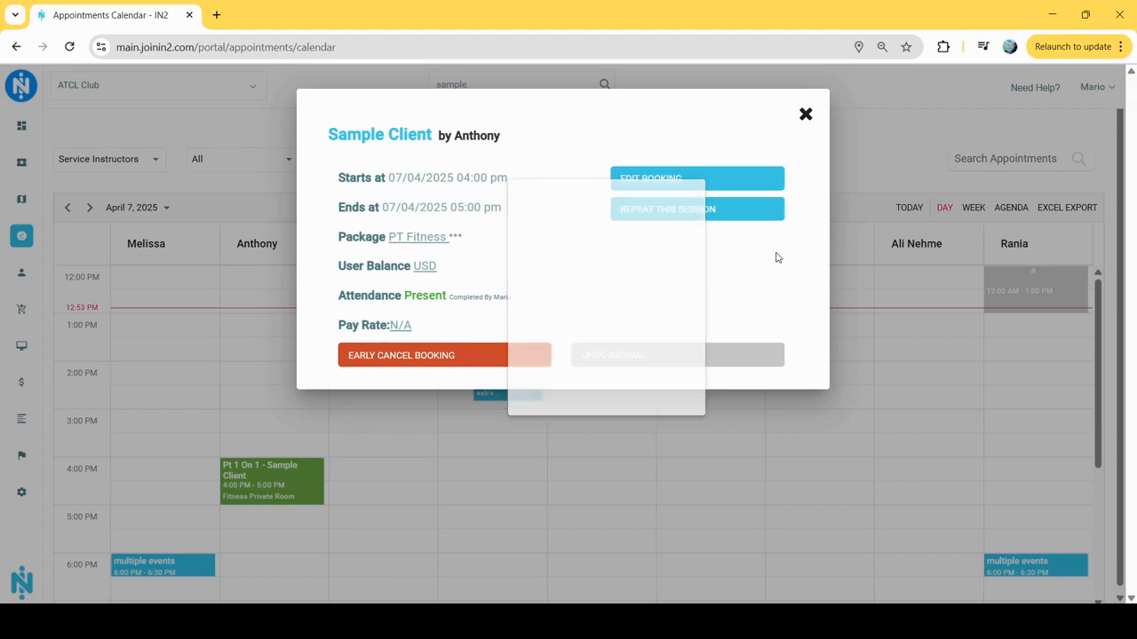
left_click(805, 122)
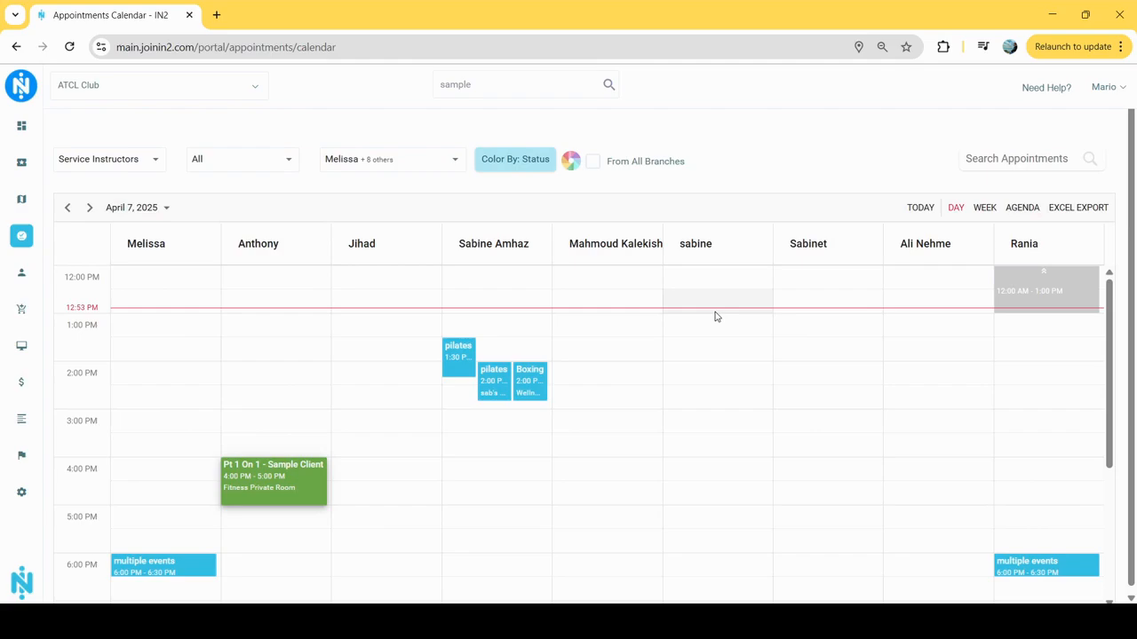